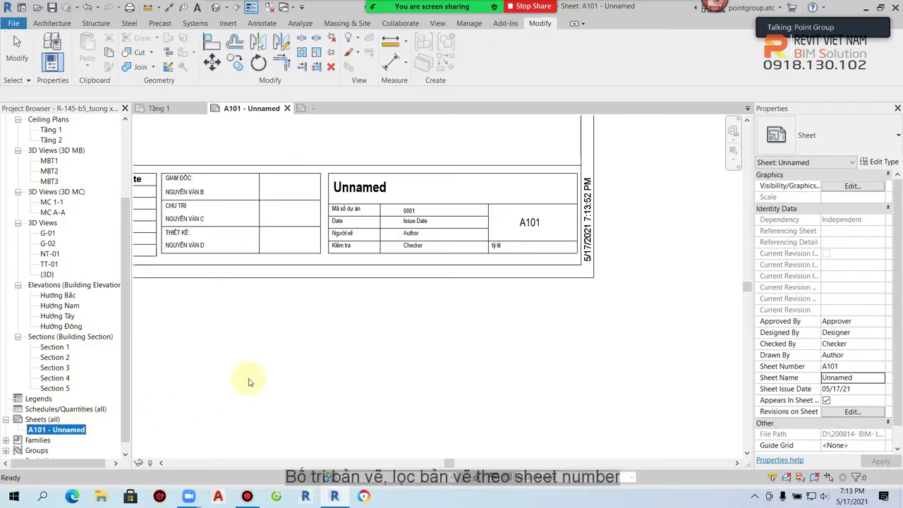
Step: Renumber sheet A101 to A.00.101 and name it BÌA
scroll(283, 360, "down", 1)
middle_click_drag(352, 317, 522, 304)
scroll(125, 346, "down", 1)
right_click(59, 420)
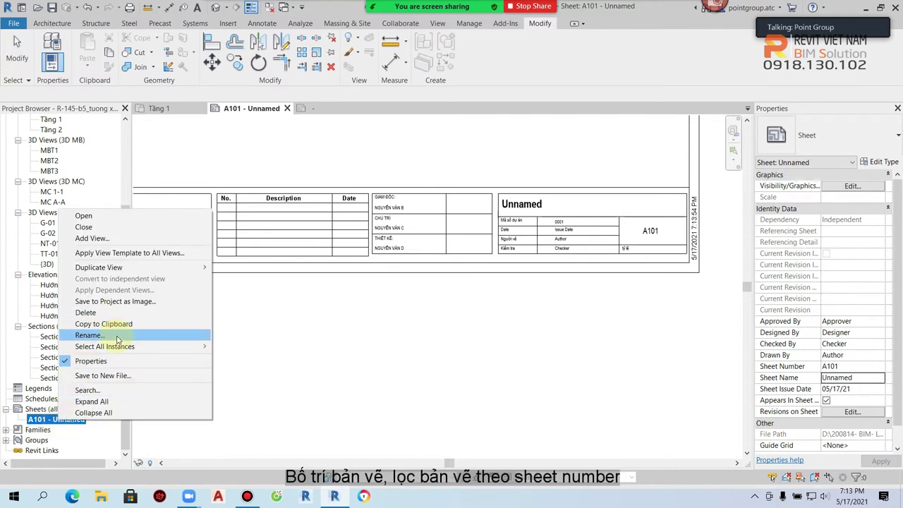
left_click(117, 336)
double_click(414, 228)
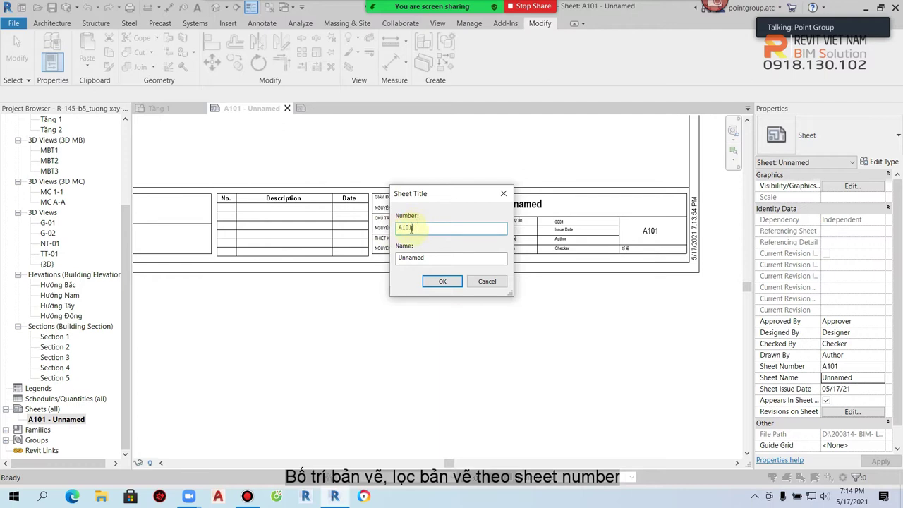
left_click_drag(403, 228, 441, 229)
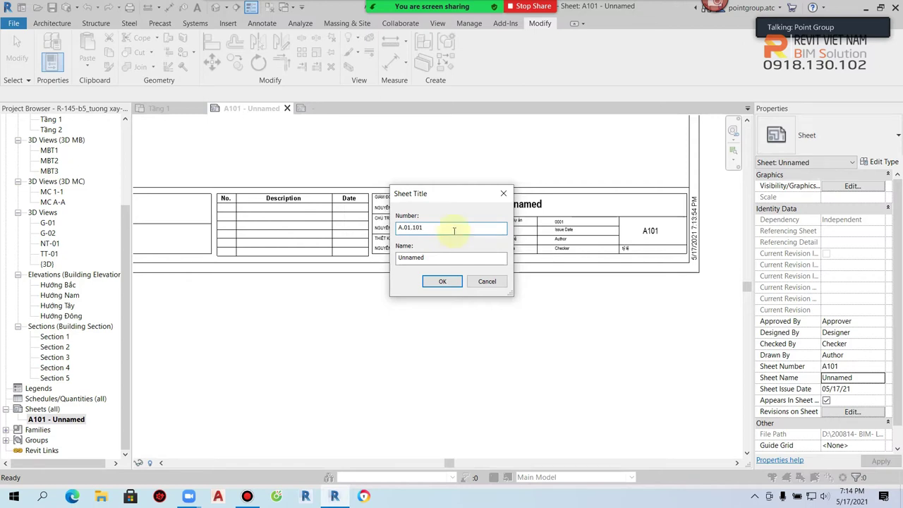
left_click_drag(454, 258, 366, 267)
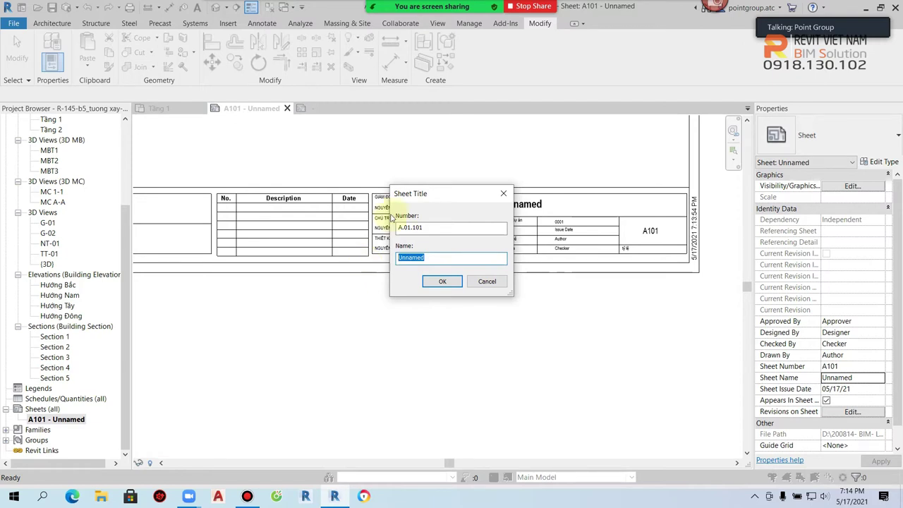
left_click(407, 227)
type("0")
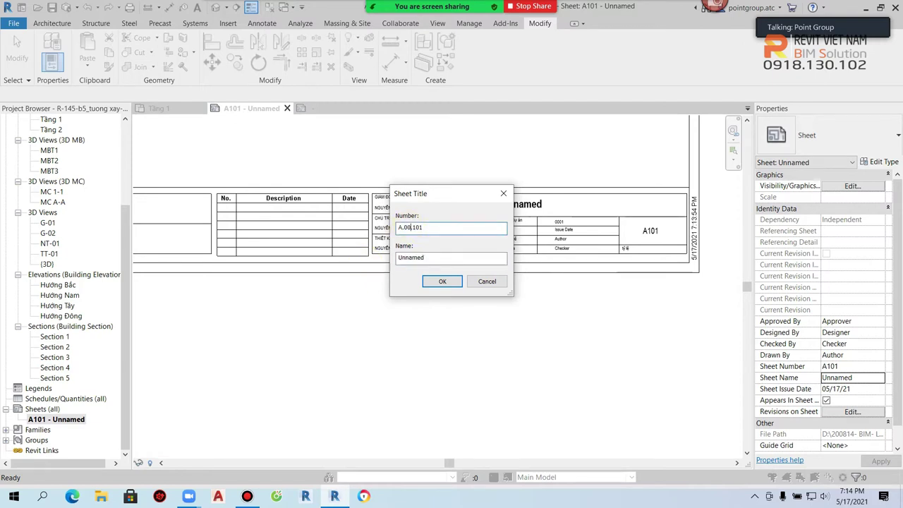
left_click_drag(446, 255, 361, 267)
type("BIA")
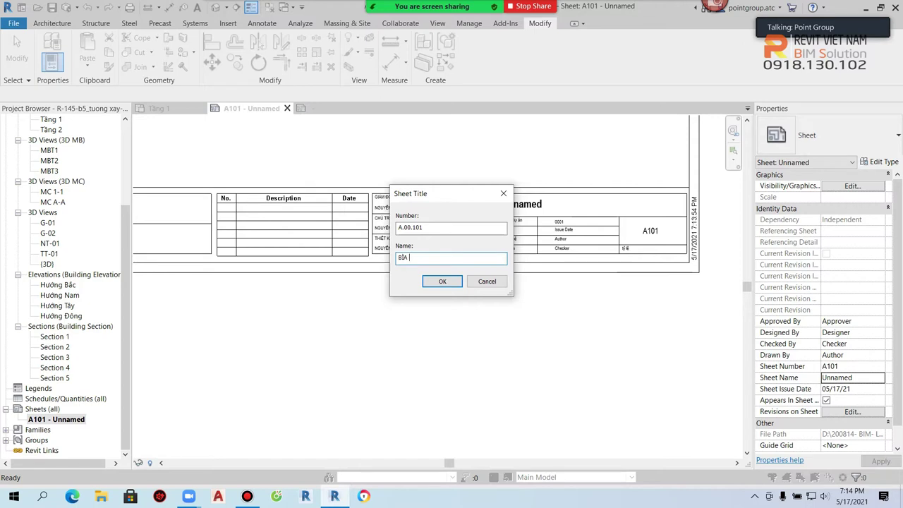
left_click(439, 282)
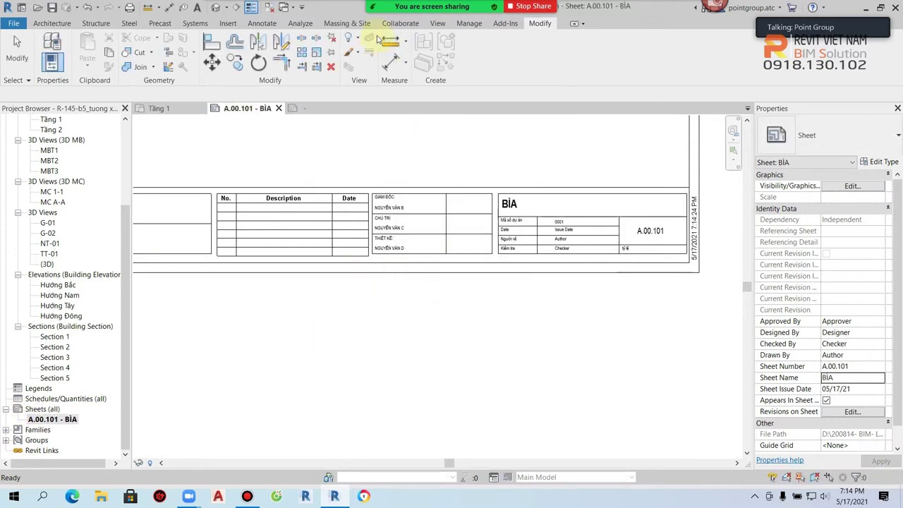
left_click(437, 24)
Step: Add a new sheet A.00.102 with the B 11 x 17 Horizontal title block, named LÓT BÌA
left_click(618, 37)
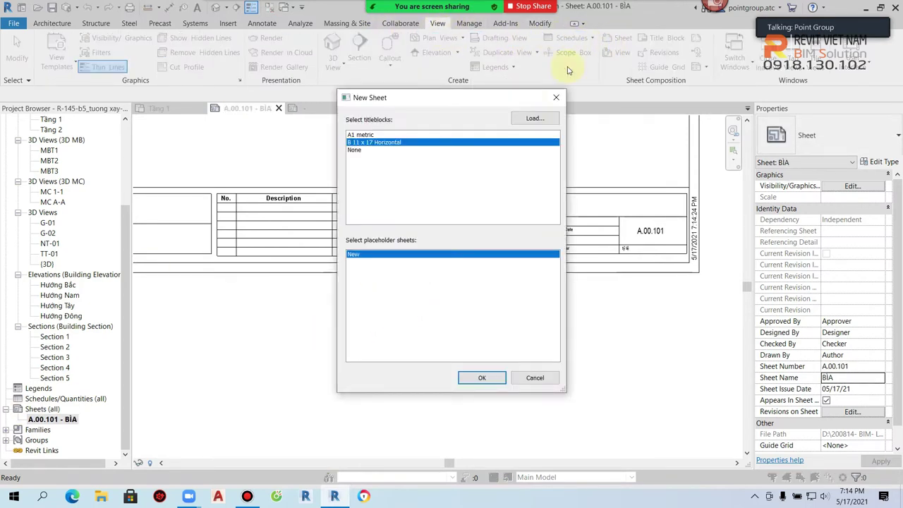
left_click(480, 379)
right_click(64, 429)
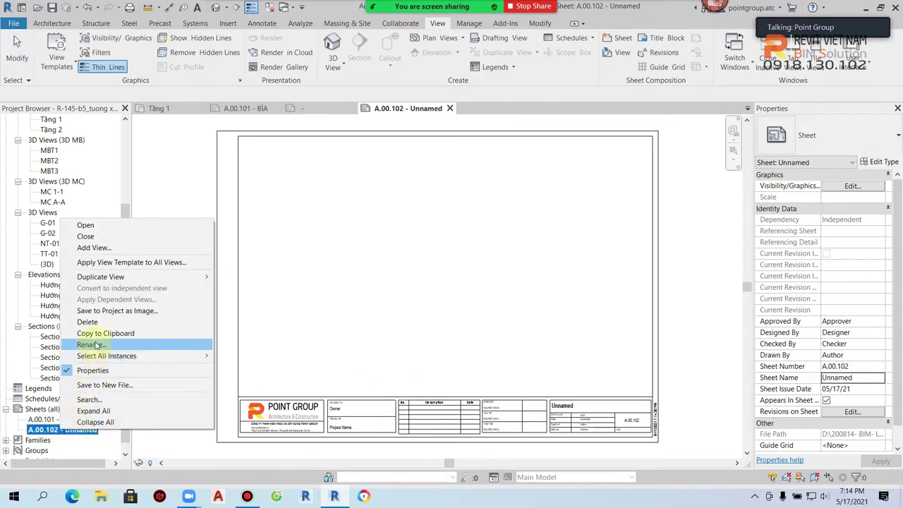
left_click(90, 344)
type("LO")
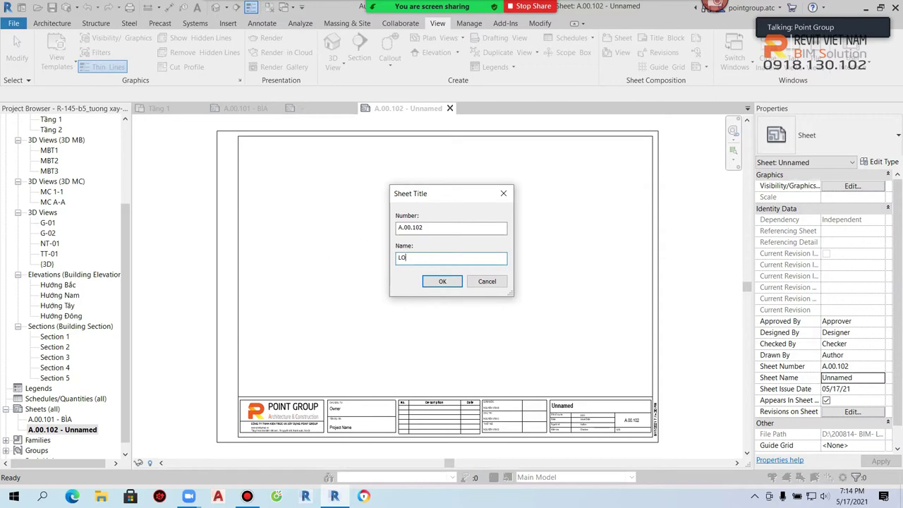
left_click(435, 281)
Step: Open sheet A.00.101 BÌA and edit its title block family
double_click(65, 420)
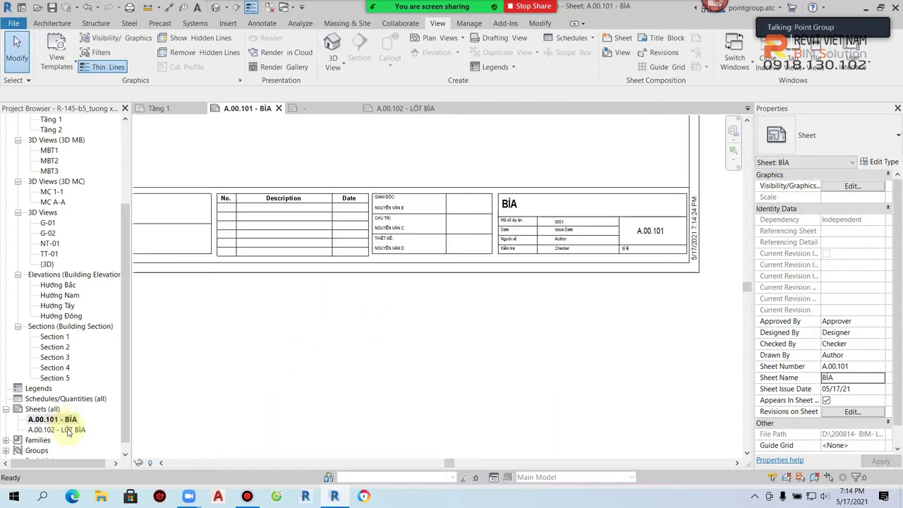
scroll(654, 242, "down", 1)
scroll(626, 284, "up", 3)
scroll(626, 283, "up", 1)
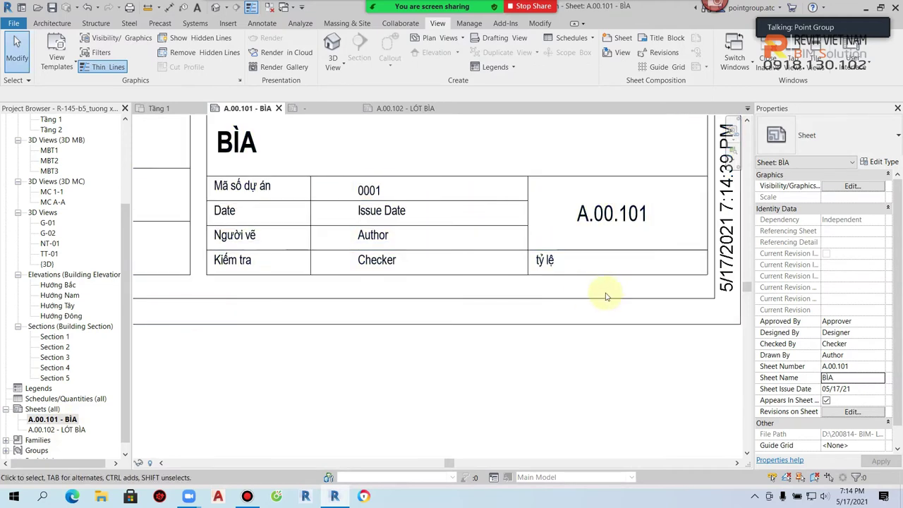
scroll(560, 295, "down", 2)
scroll(396, 223, "up", 3)
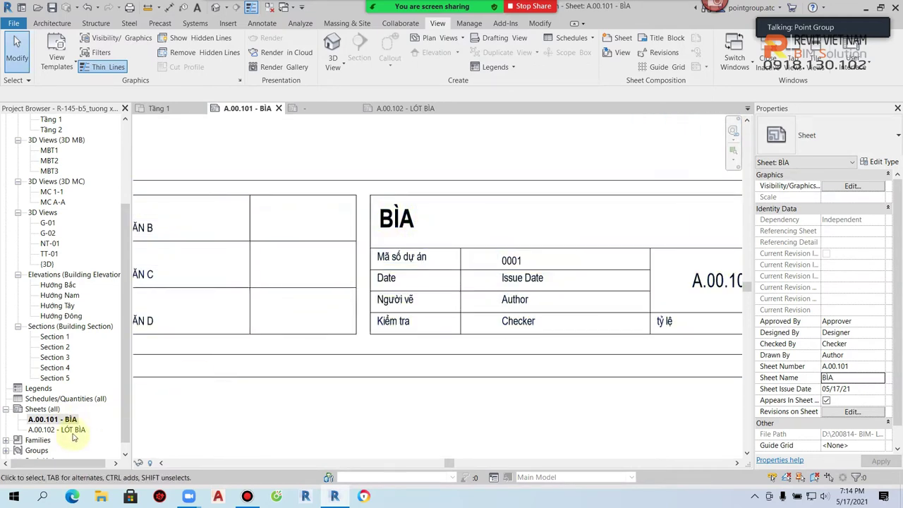
scroll(313, 362, "down", 5)
double_click(447, 276)
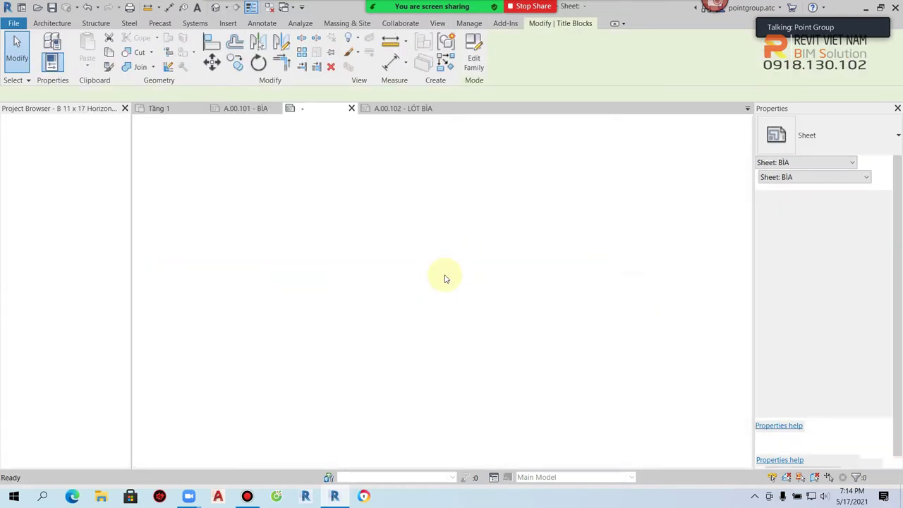
Step: Narrow the Sheet Name label, center it horizontally, and reload the title block, overwriting the original
scroll(605, 353, "up", 1)
scroll(484, 339, "up", 4)
left_click(484, 338)
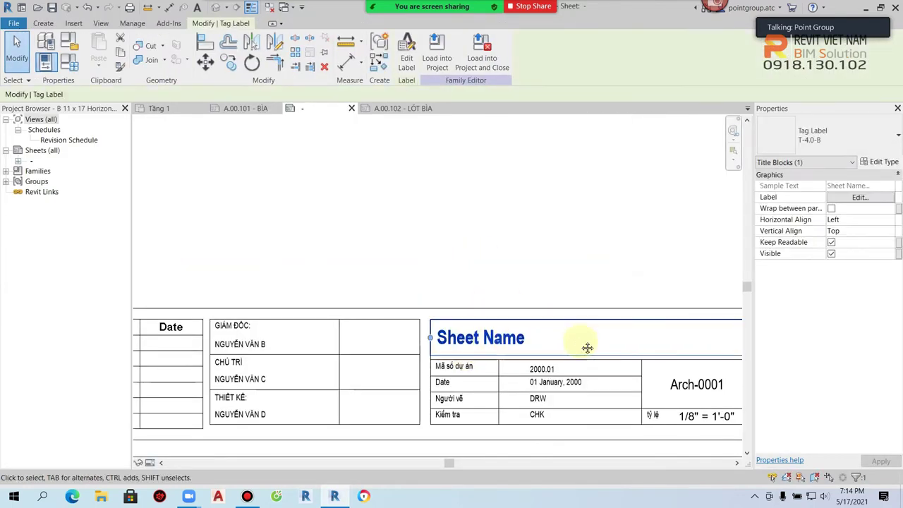
left_click_drag(631, 335, 601, 336)
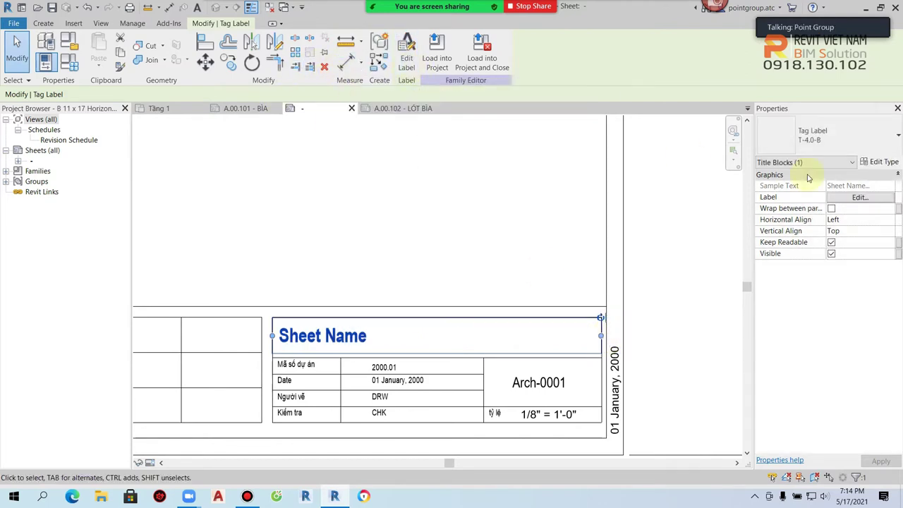
left_click(857, 220)
left_click(890, 219)
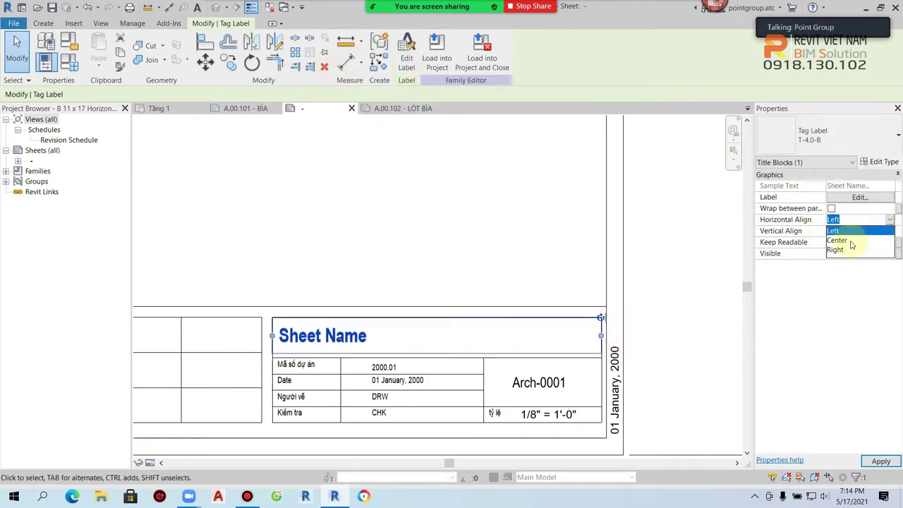
left_click(847, 239)
left_click(494, 273)
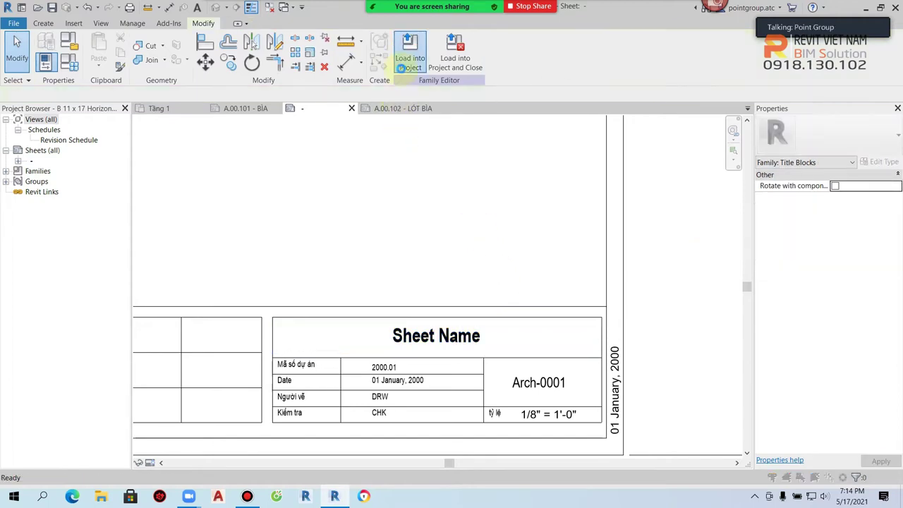
left_click(413, 55)
left_click(393, 216)
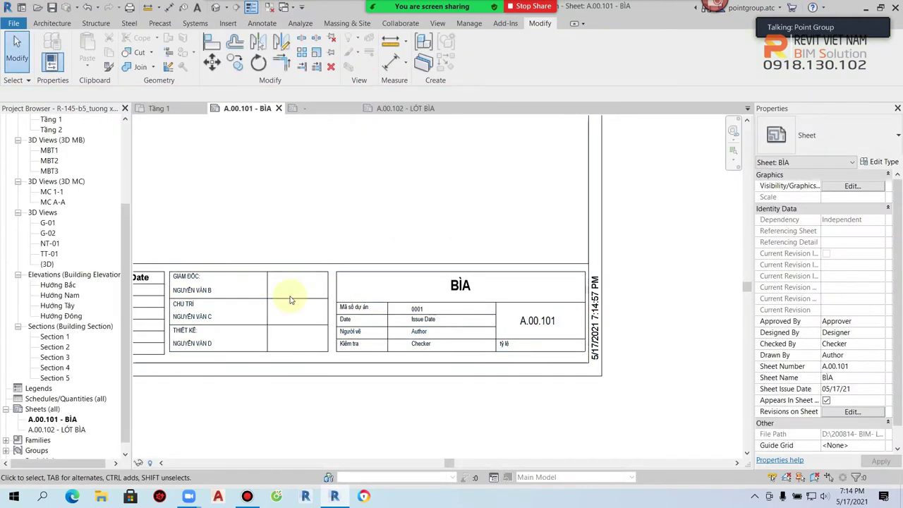
Step: Check that LÓT BÌA now sits centered on sheet A.00.102
double_click(68, 430)
scroll(465, 288, "up", 2)
scroll(466, 288, "up", 2)
middle_click_drag(466, 288, 455, 277)
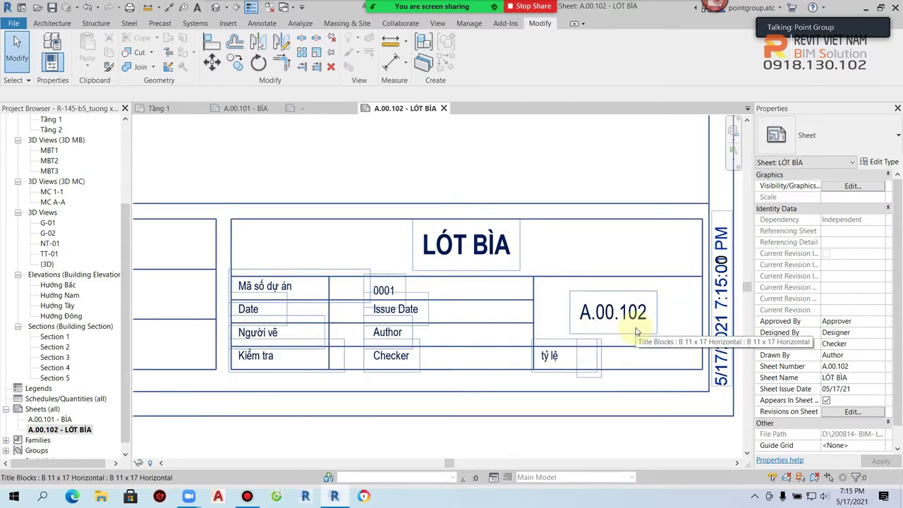
scroll(635, 332, "down", 2)
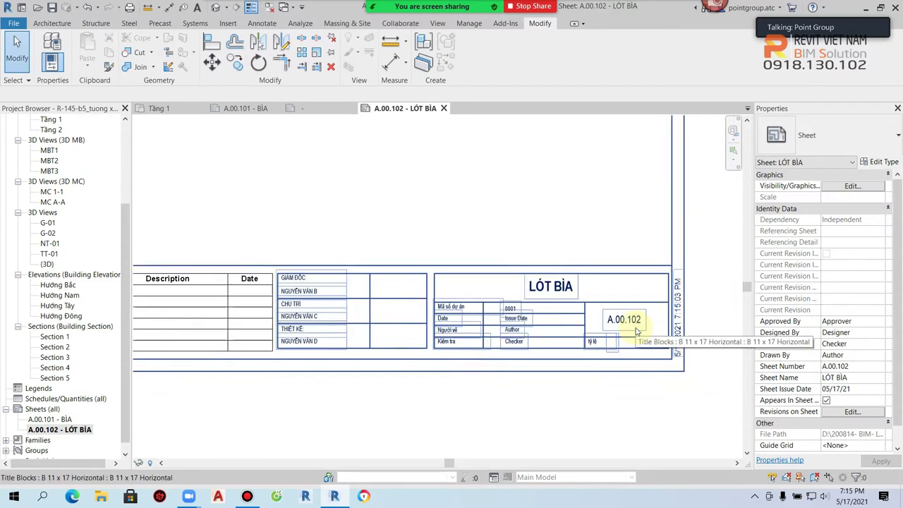
scroll(631, 329, "down", 2)
scroll(494, 389, "down", 1)
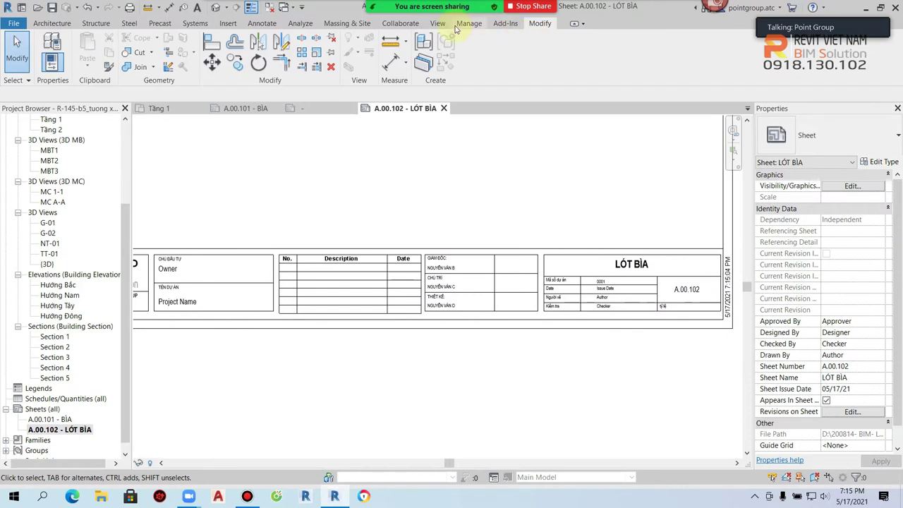
Step: Add a new sheet numbered A.01.101 and named DANH MỤC BẢN VẼ
left_click(438, 24)
left_click(620, 38)
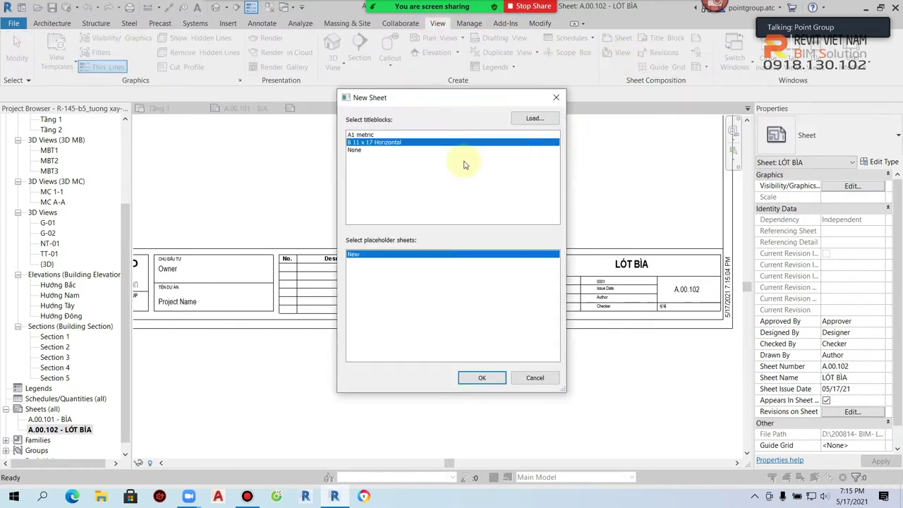
left_click(469, 321)
right_click(42, 440)
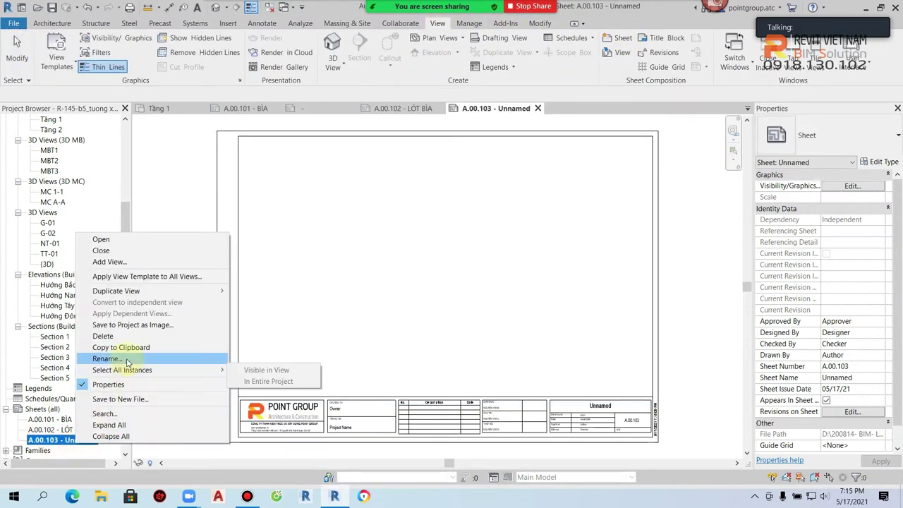
left_click(121, 302)
double_click(439, 258)
type("DANH MỤC BẢN VẼ")
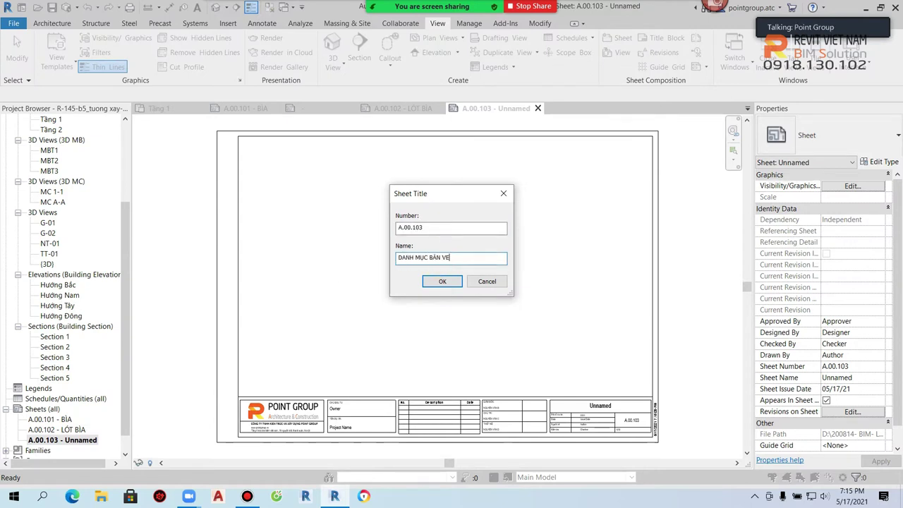
left_click(442, 281)
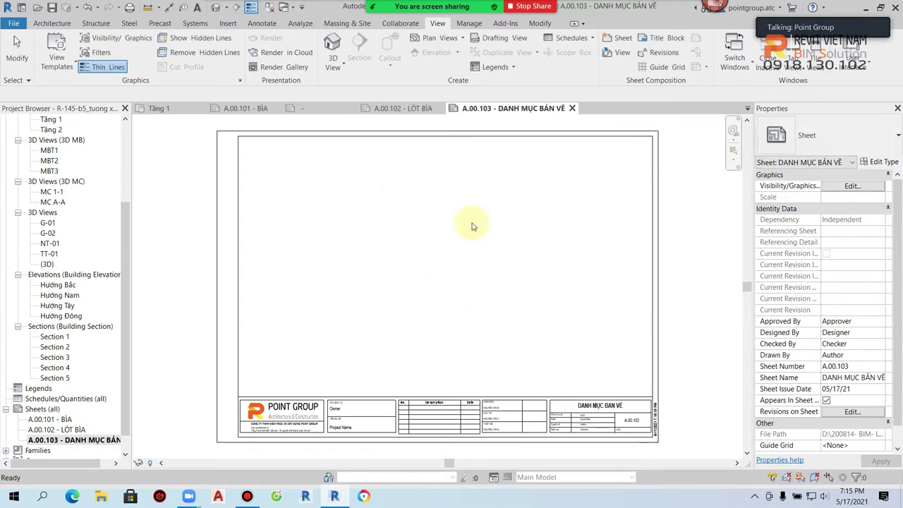
right_click(78, 441)
left_click(129, 356)
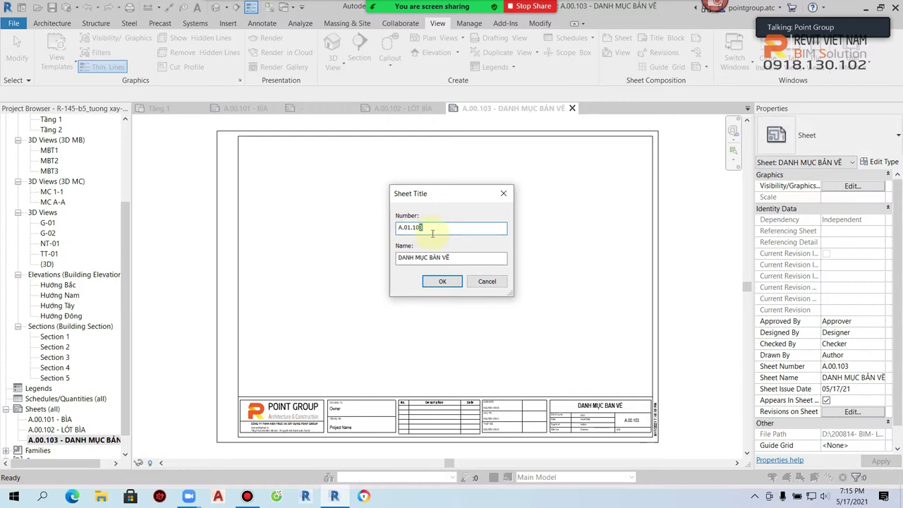
left_click(443, 281)
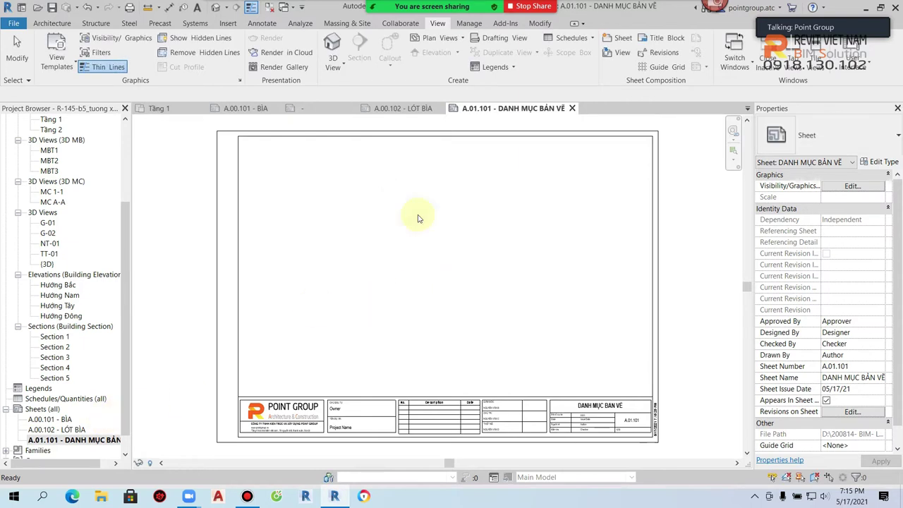
Step: Create another new sheet, A.01.102
left_click(608, 39)
left_click(487, 379)
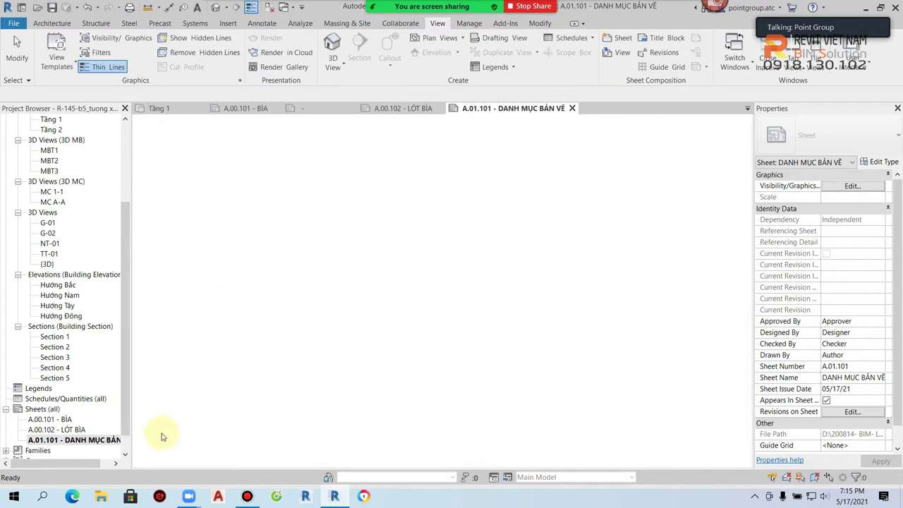
scroll(63, 455, "down", 2)
Step: Name sheet A.01.102 GHI CHÚ CHUNG
right_click(70, 419)
left_click(113, 289)
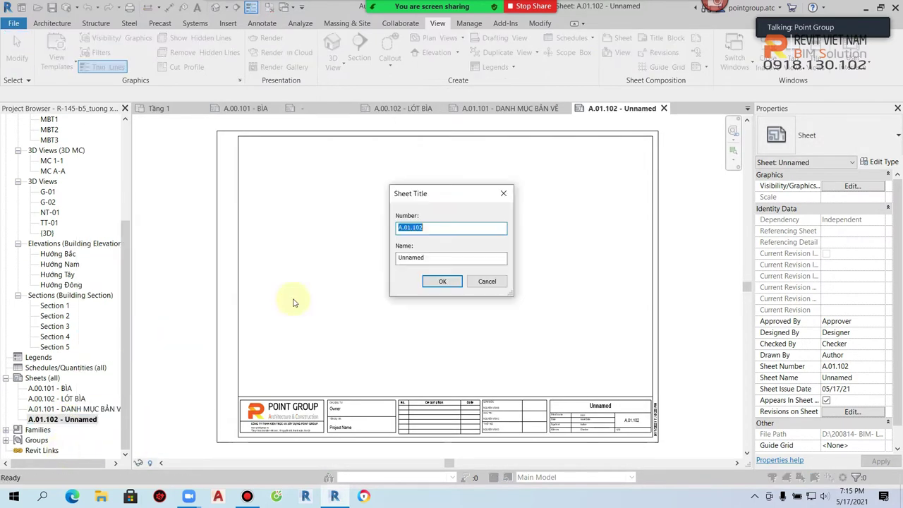
double_click(446, 257)
type("GHI CHÚ CHUNG")
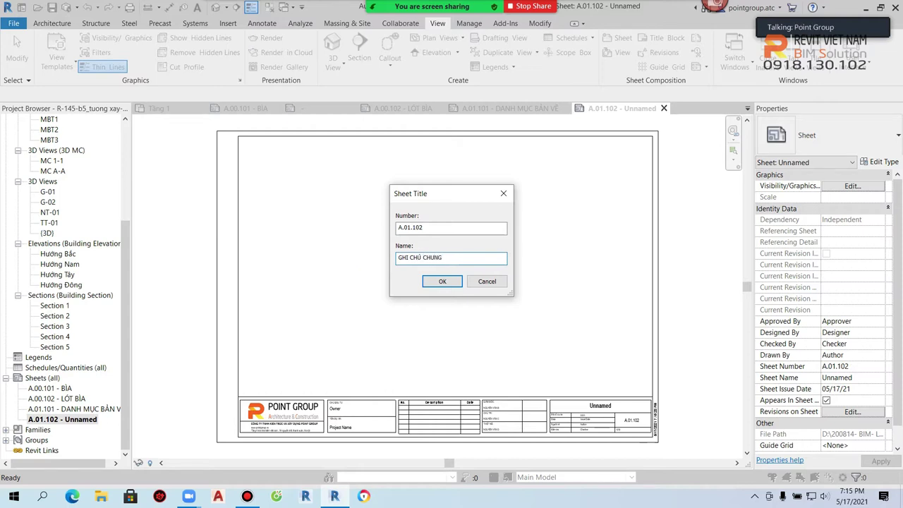
left_click(442, 280)
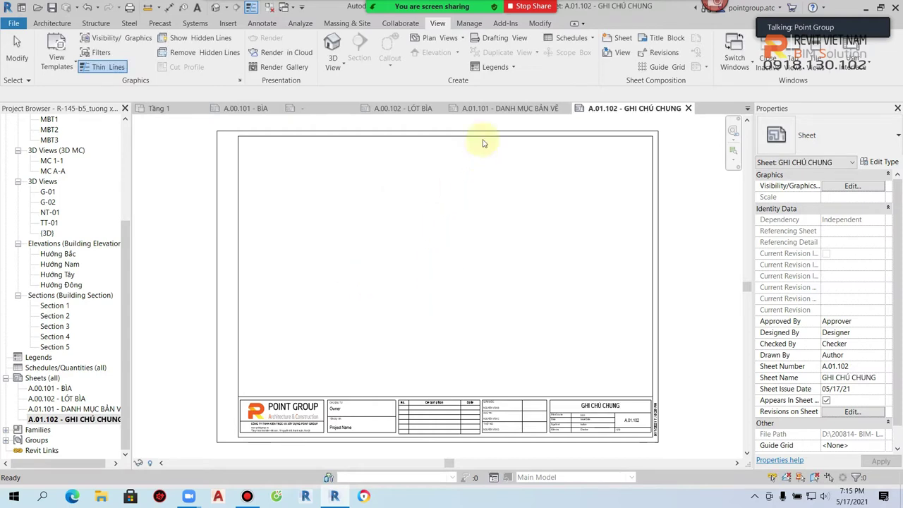
Step: Add a new sheet numbered A.02.101 named MẶT BẰNG TỔNG THỂ
left_click(615, 39)
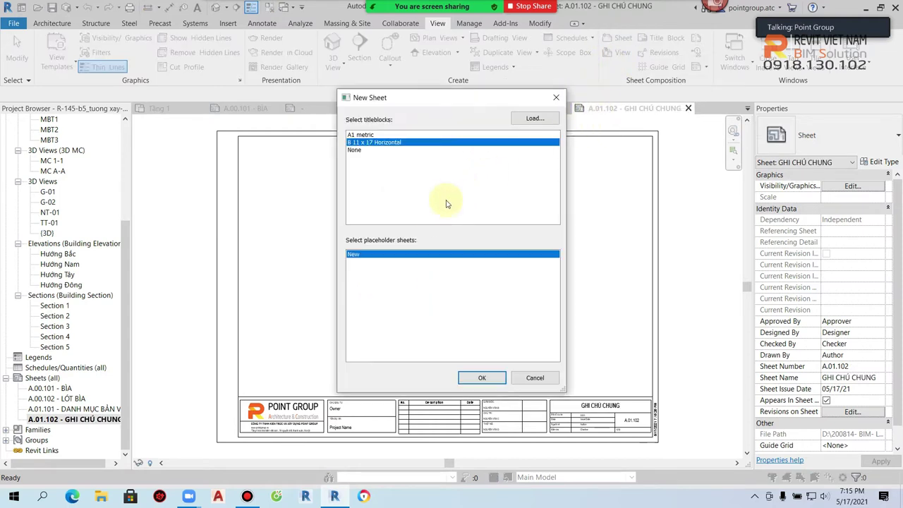
left_click(482, 378)
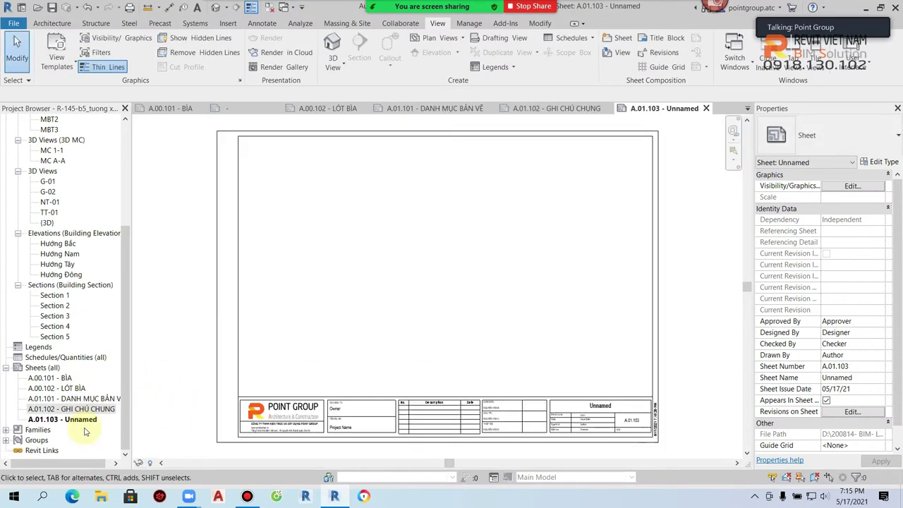
right_click(77, 419)
left_click(127, 341)
key("Tab")
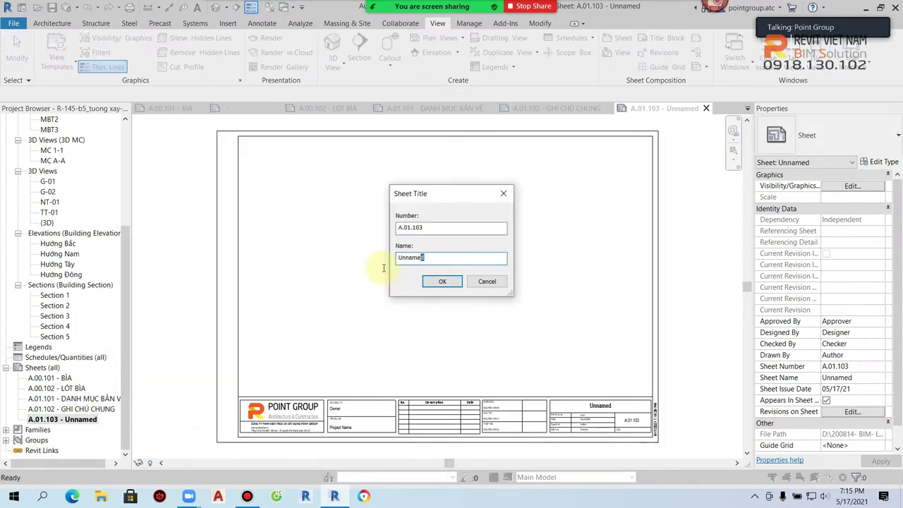
type("MA")
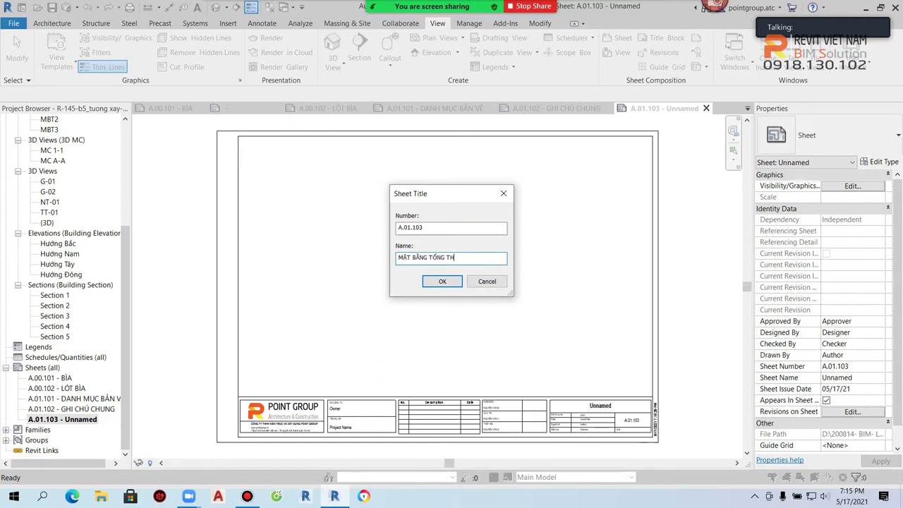
left_click(408, 229)
type("2")
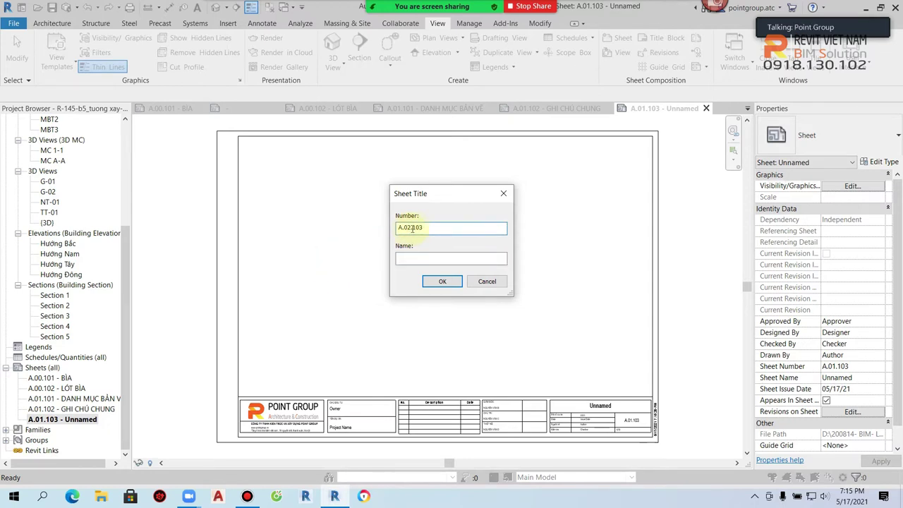
type("1")
left_click(416, 258)
type("MA")
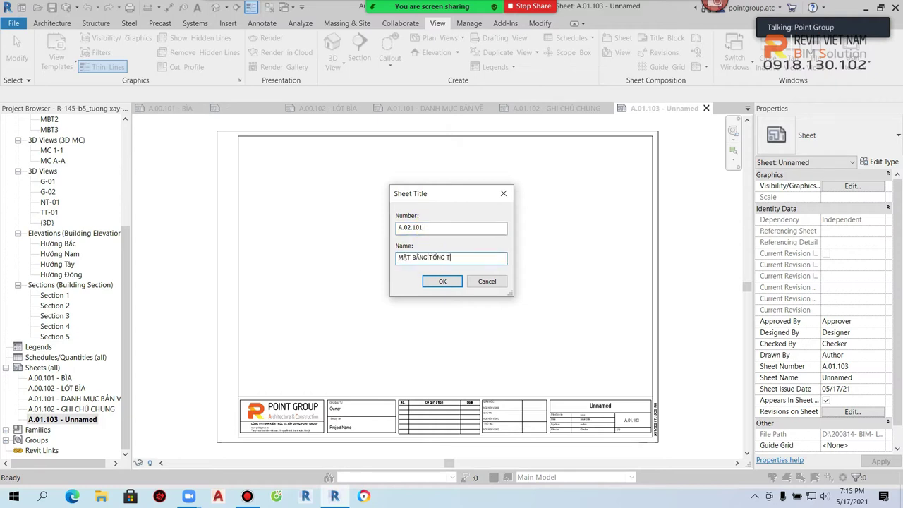
left_click(442, 281)
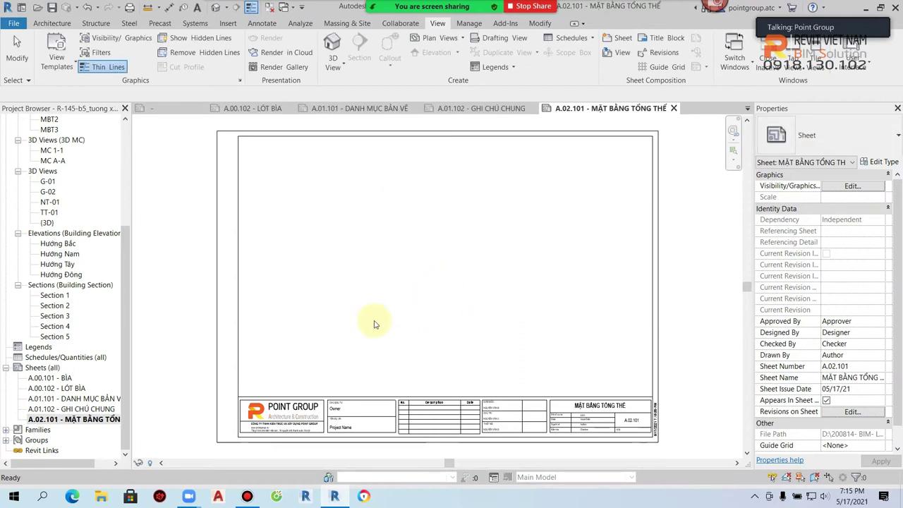
Step: Add a new sheet A.02.102 named MẶT BẰNG ĐỊNH VỊ
left_click(624, 39)
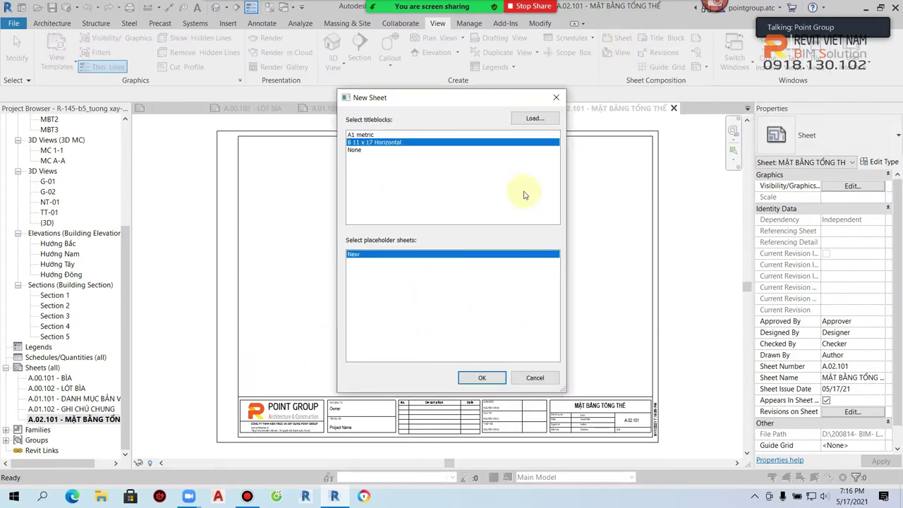
left_click(487, 377)
right_click(90, 433)
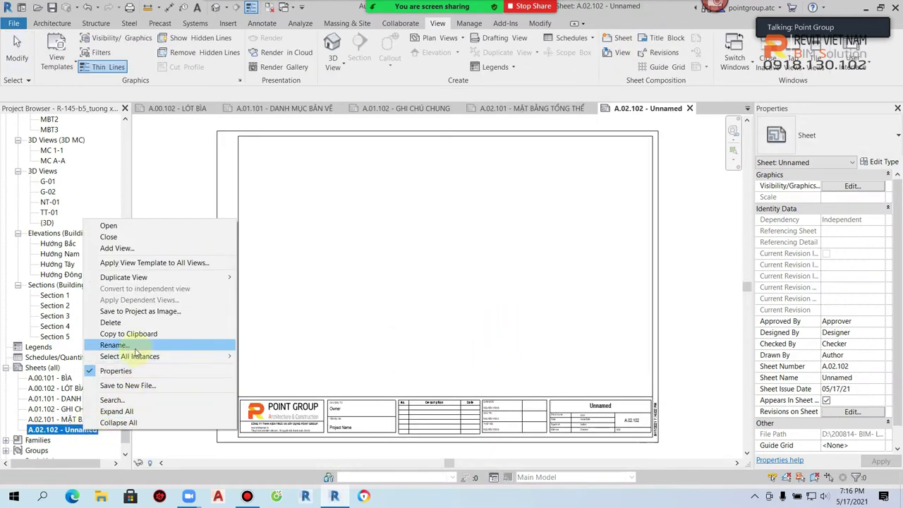
left_click(150, 289)
left_click(429, 257)
left_click_drag(428, 257, 317, 268)
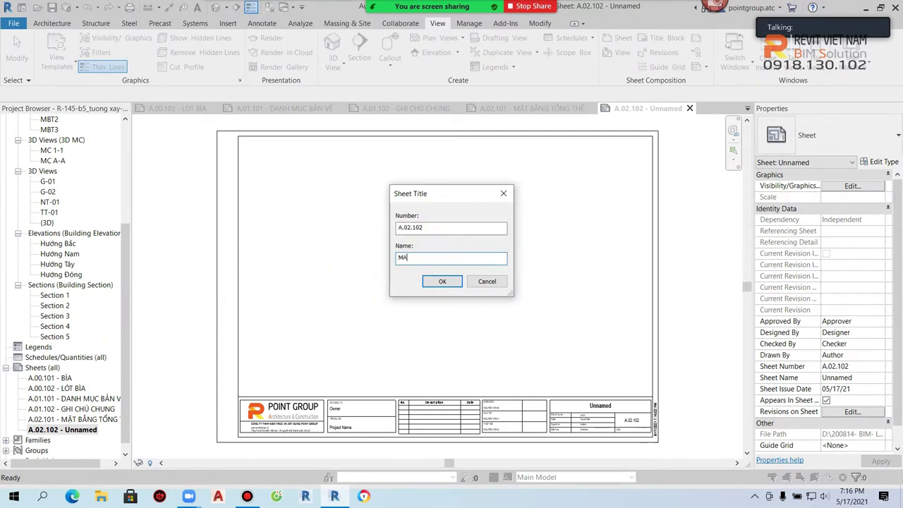
type("INH JVI")
left_click(442, 281)
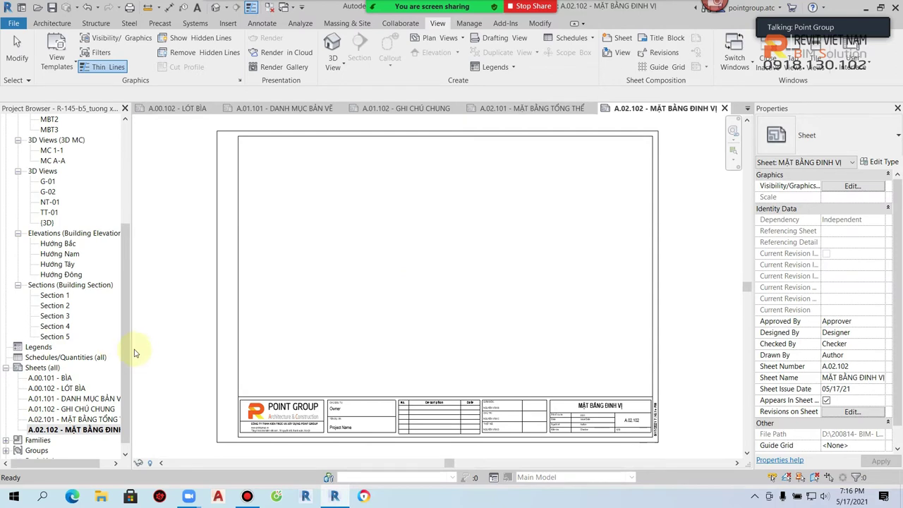
Step: Widen the Project Browser and review the full sheet names
left_click_drag(132, 347, 185, 345)
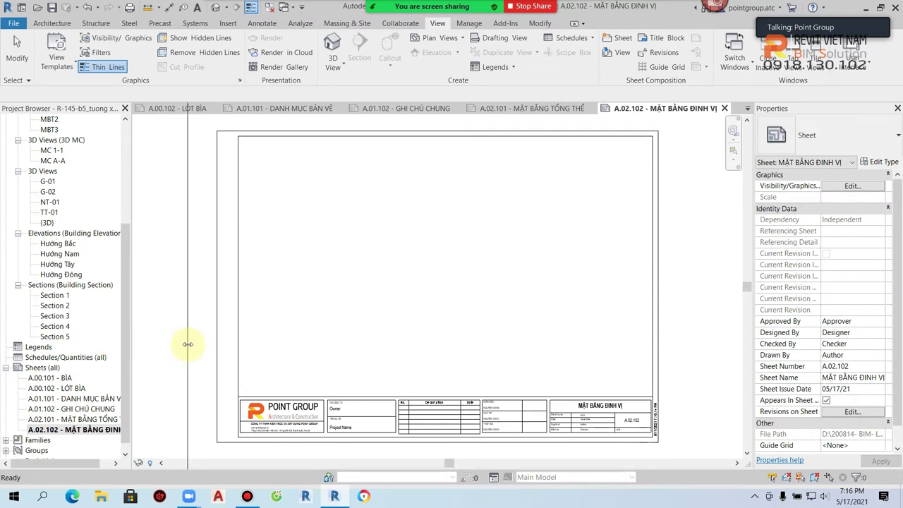
left_click(71, 398)
left_click(70, 408)
left_click(71, 429)
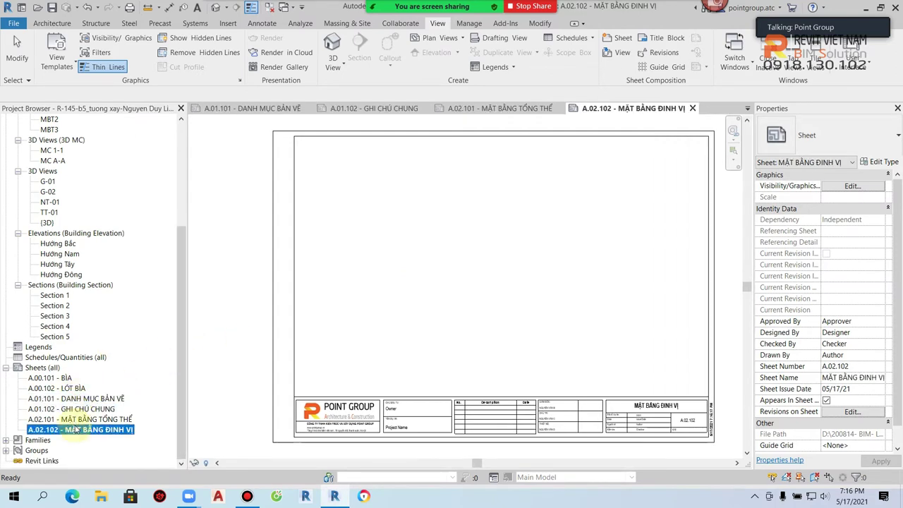
left_click(75, 419)
left_click(43, 369)
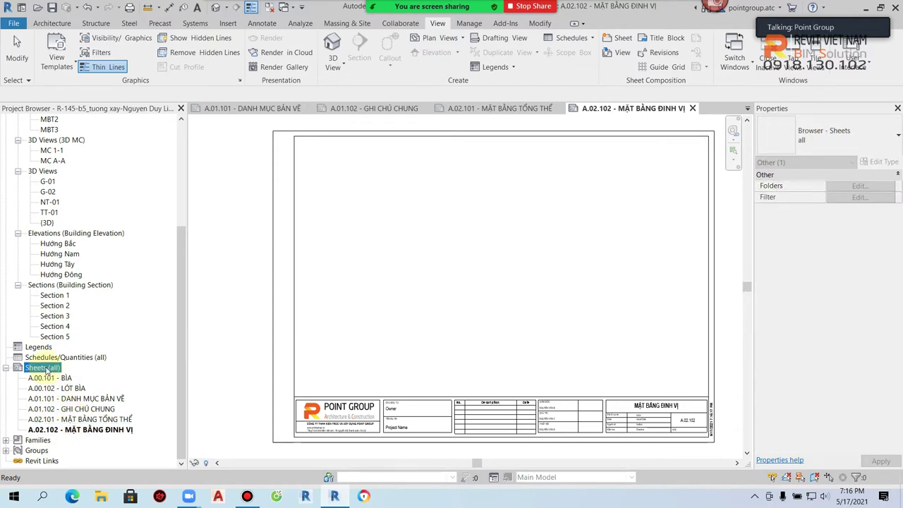
Step: Create a new sheet browser organization named 'Sheet set'
right_click(47, 370)
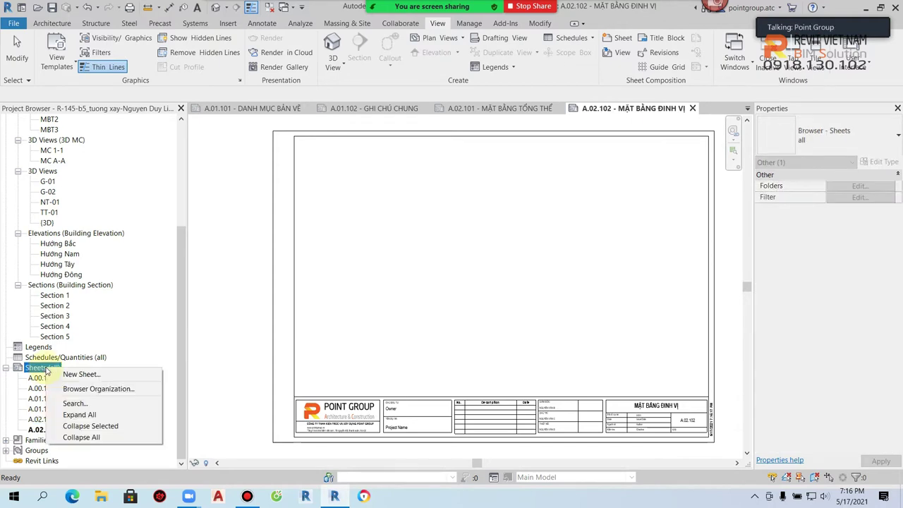
left_click(98, 388)
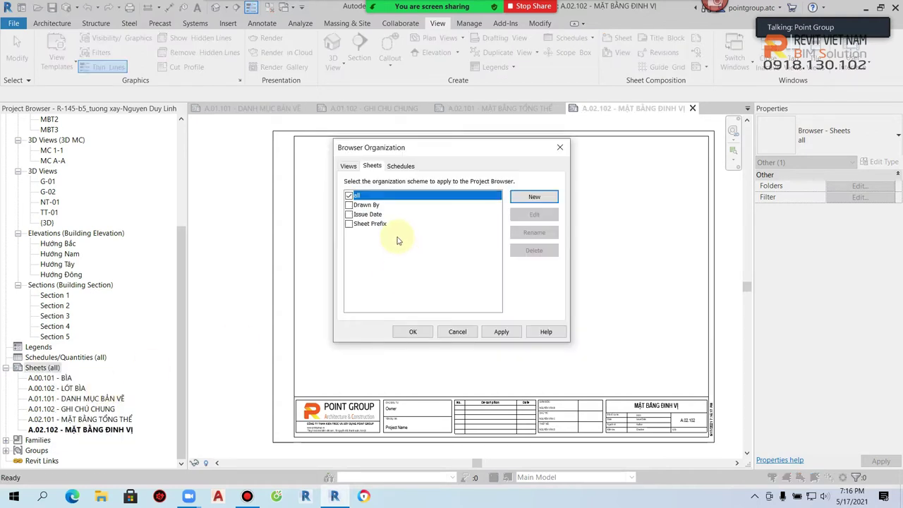
left_click(534, 196)
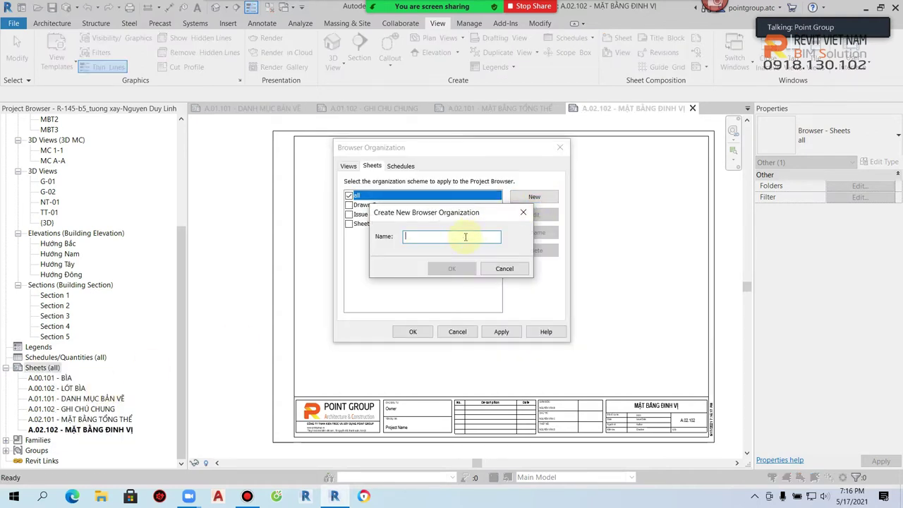
type("d")
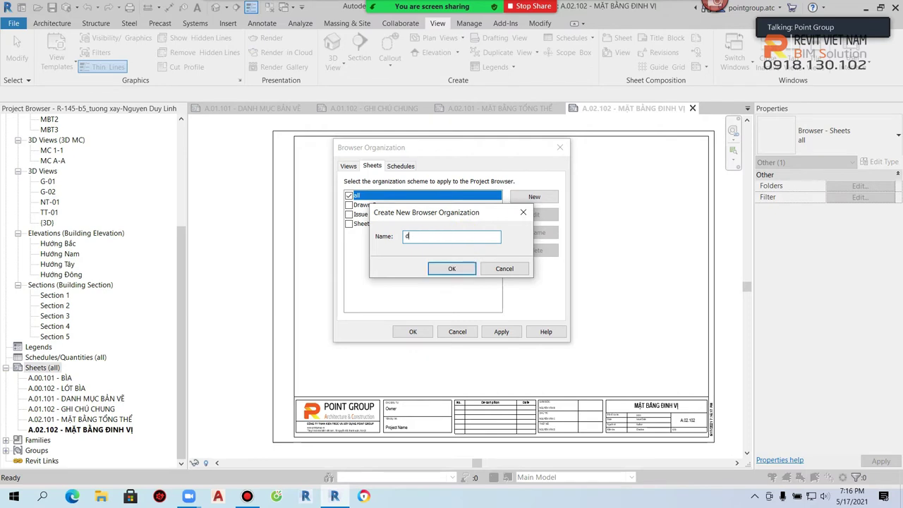
key("BackSpace")
key("BackSpace")
type("SH")
left_click(455, 269)
Step: Group 'Sheet set' by the first 4 characters of Sheet Number and enable it
left_click(395, 108)
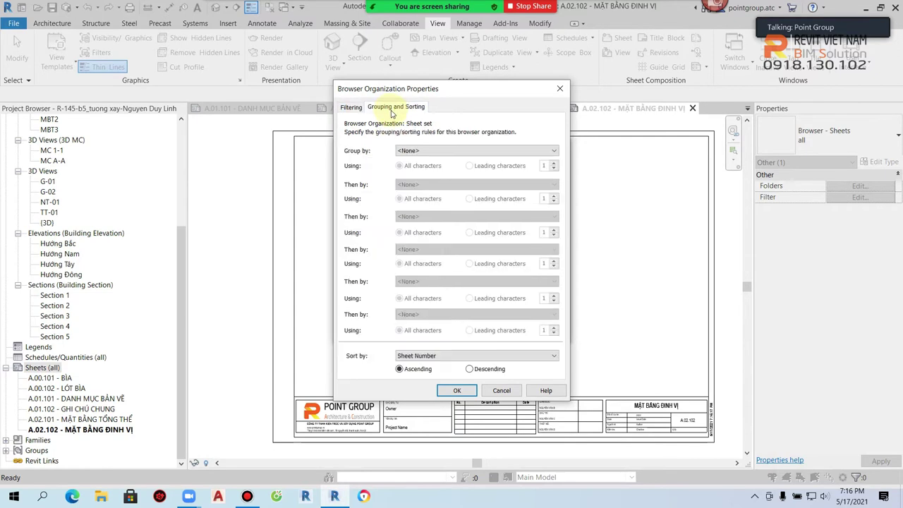
left_click(442, 151)
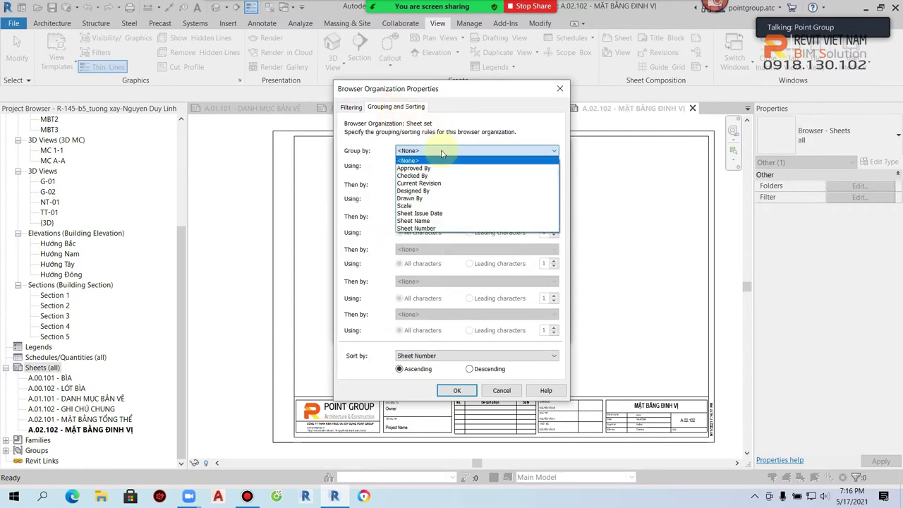
left_click(439, 227)
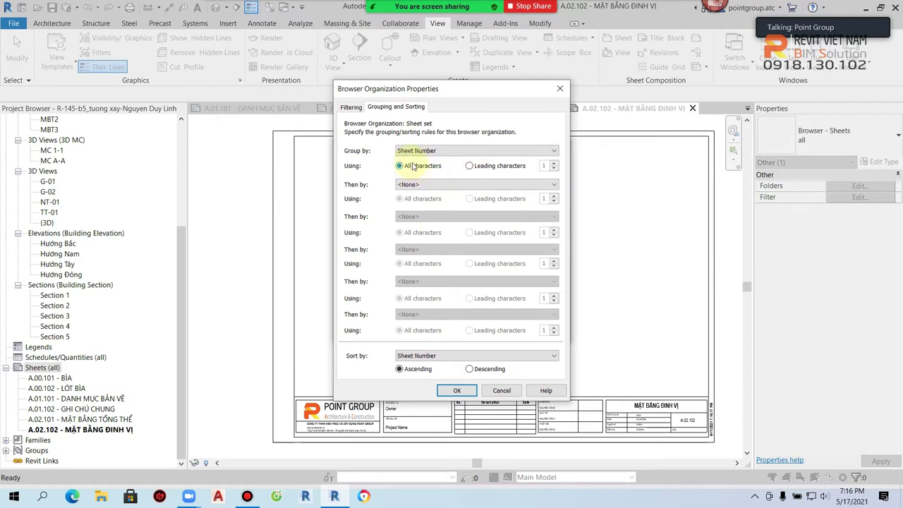
left_click(473, 166)
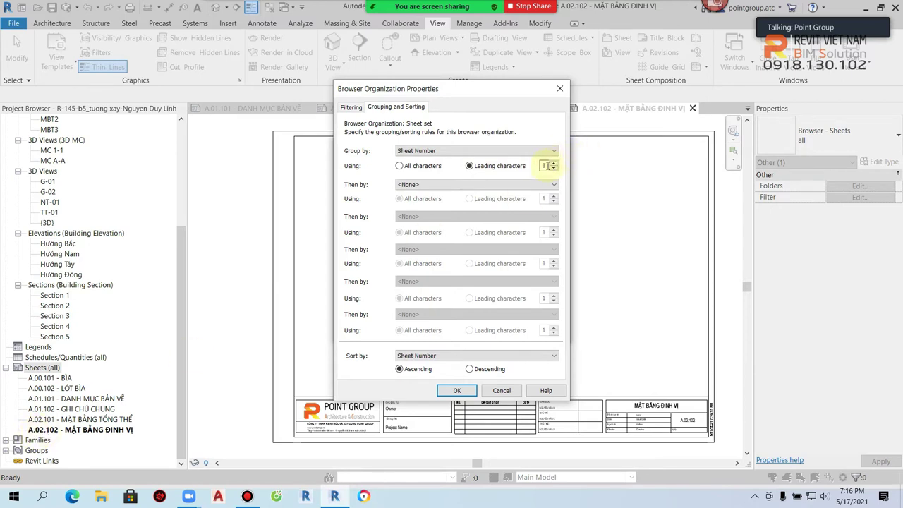
type("4")
left_click(457, 390)
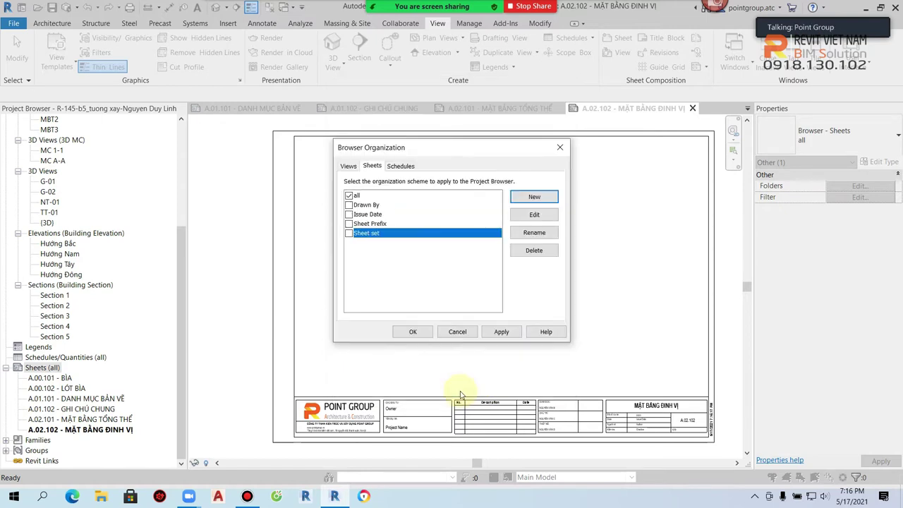
left_click(348, 233)
Step: Apply the Sheet set organization and expand the A.00, A.01 and A.02 folders
left_click(501, 331)
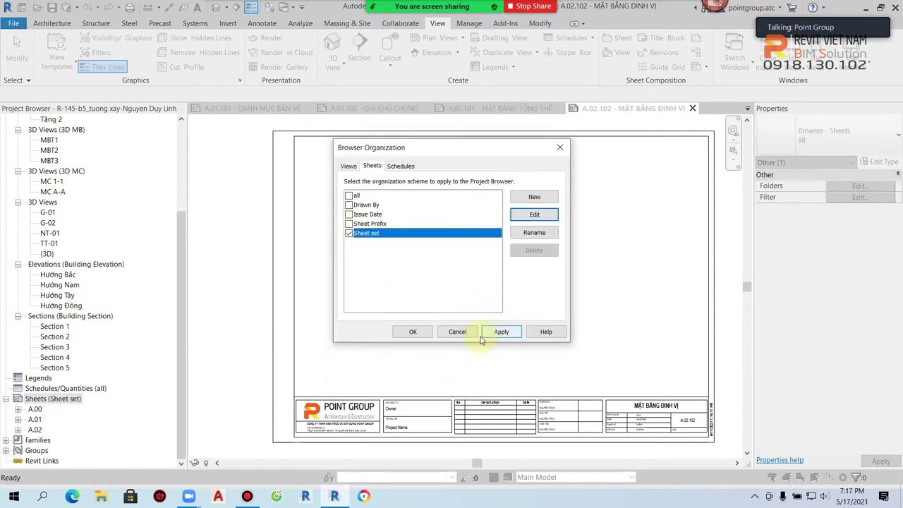
left_click(413, 331)
left_click(18, 409)
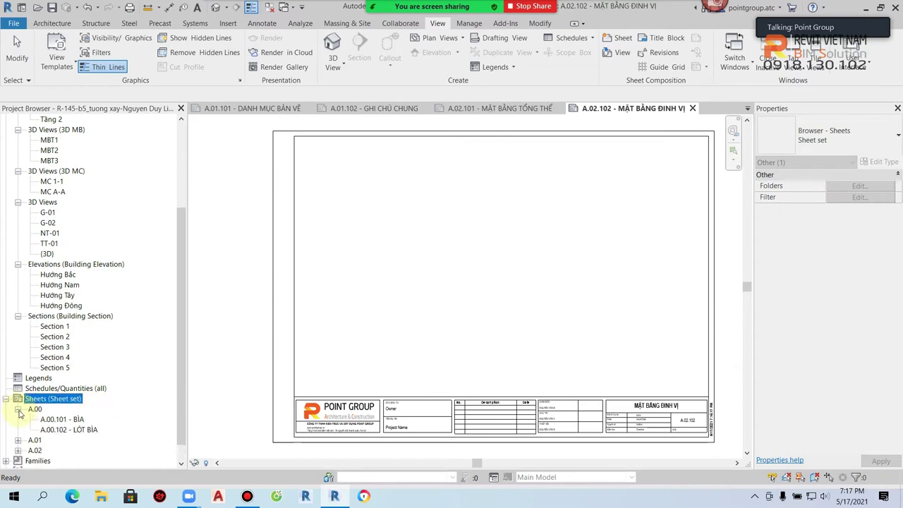
left_click(18, 420)
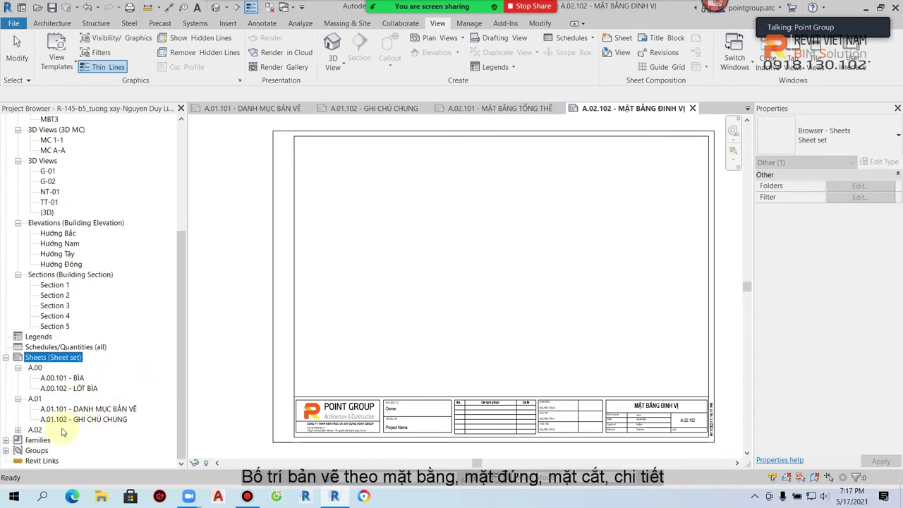
left_click(17, 430)
Step: Add a new sheet A.02.103 under the A.02 group
scroll(191, 389, "down", 3)
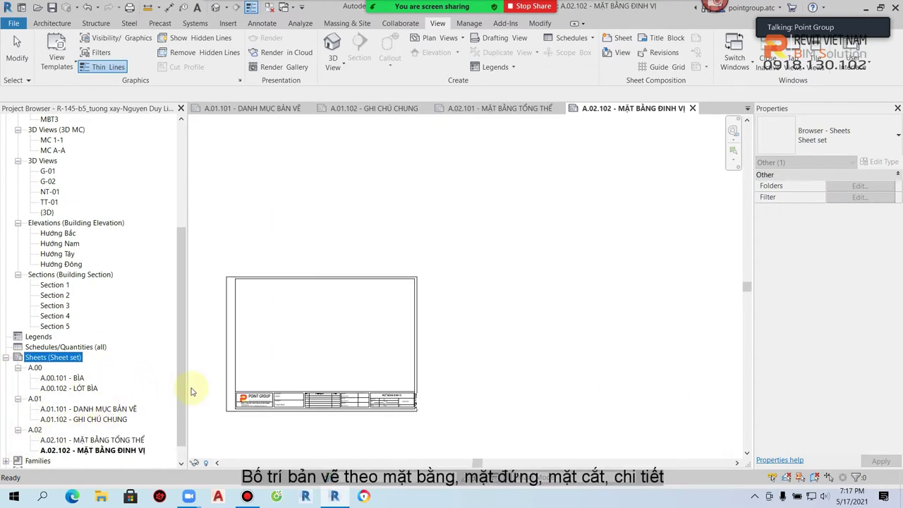
left_click(134, 439)
scroll(516, 305, "down", 2)
scroll(517, 305, "up", 5)
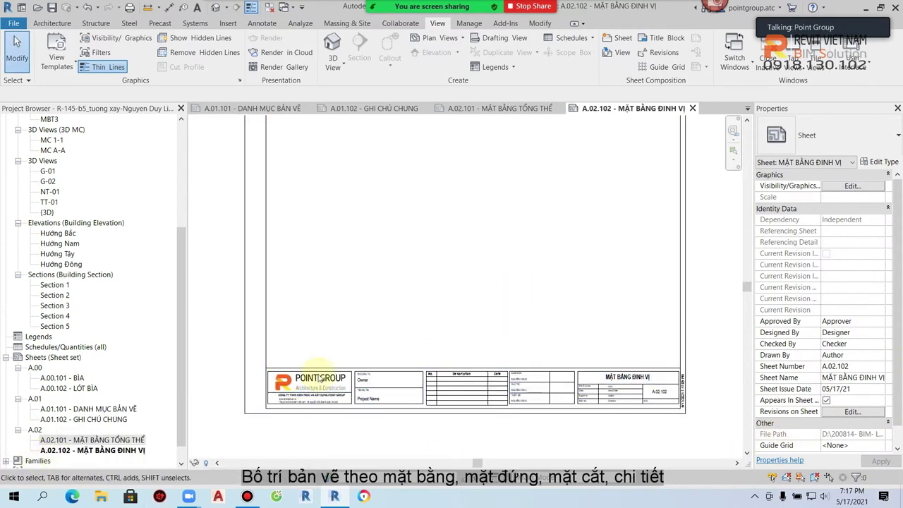
scroll(151, 323, "down", 1)
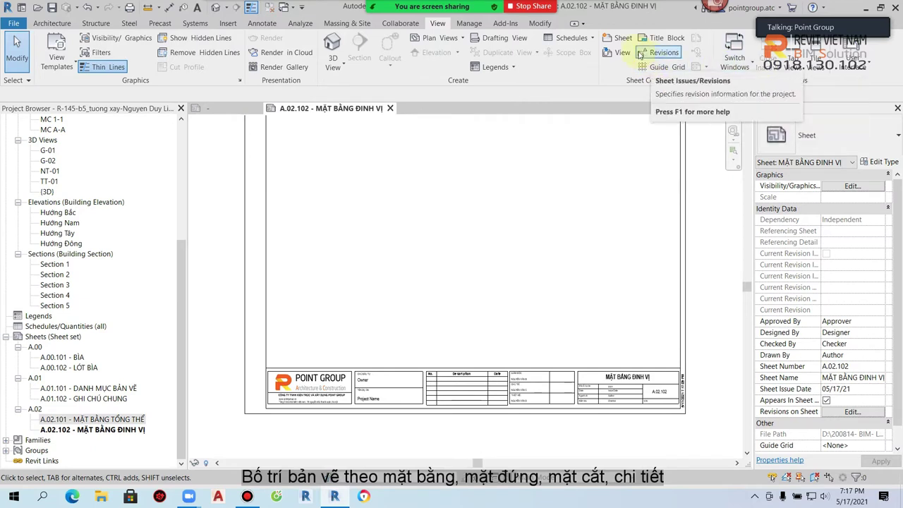
left_click(618, 37)
left_click(482, 378)
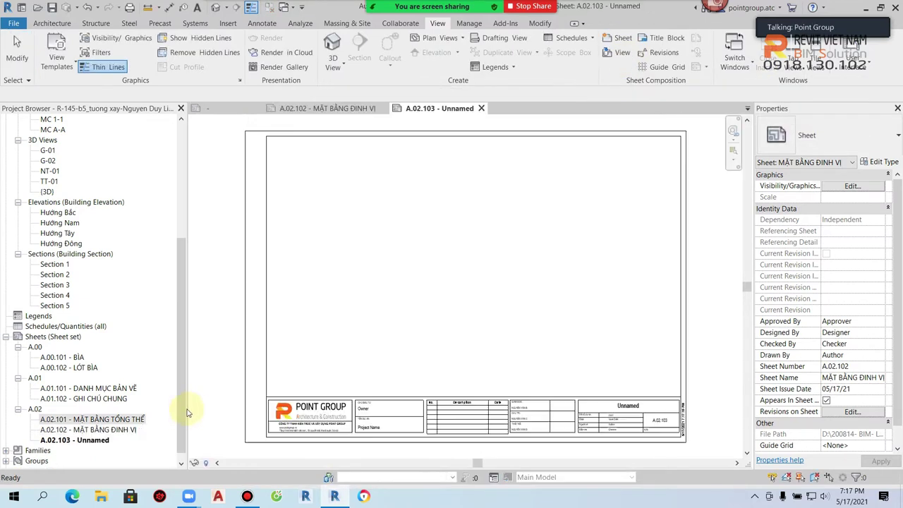
Step: Renumber the unnamed sheet to A.03.101 and title it MẶT BẰNG TẦNG 1
right_click(95, 440)
left_click(140, 356)
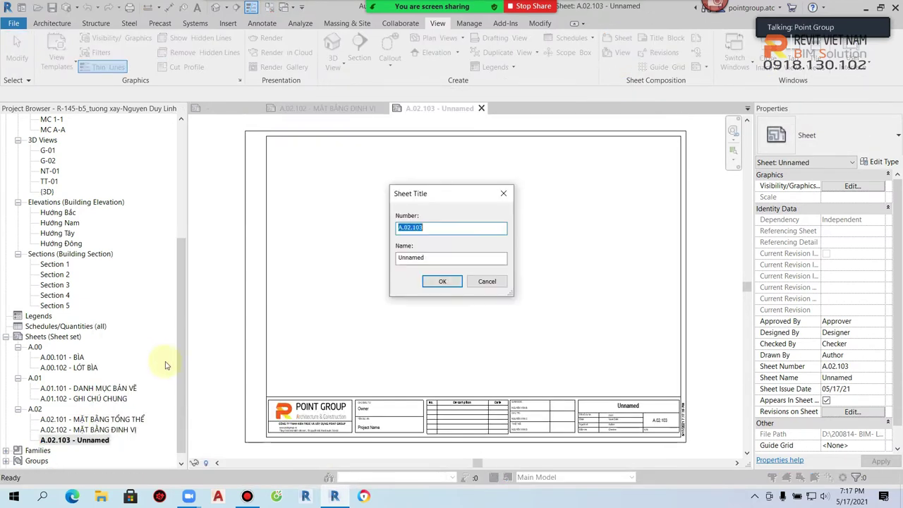
left_click(415, 226)
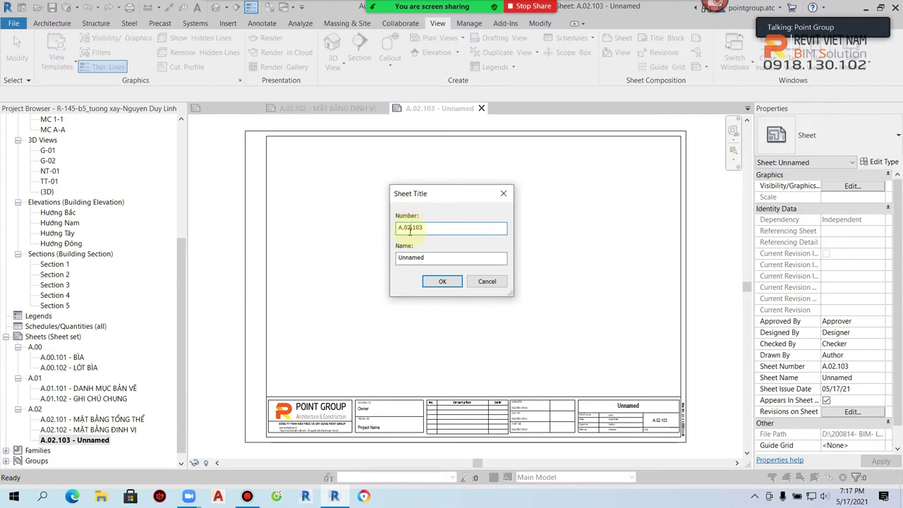
type("3.")
type("1")
left_click_drag(436, 259, 352, 274)
type("mặt ẶẰNG")
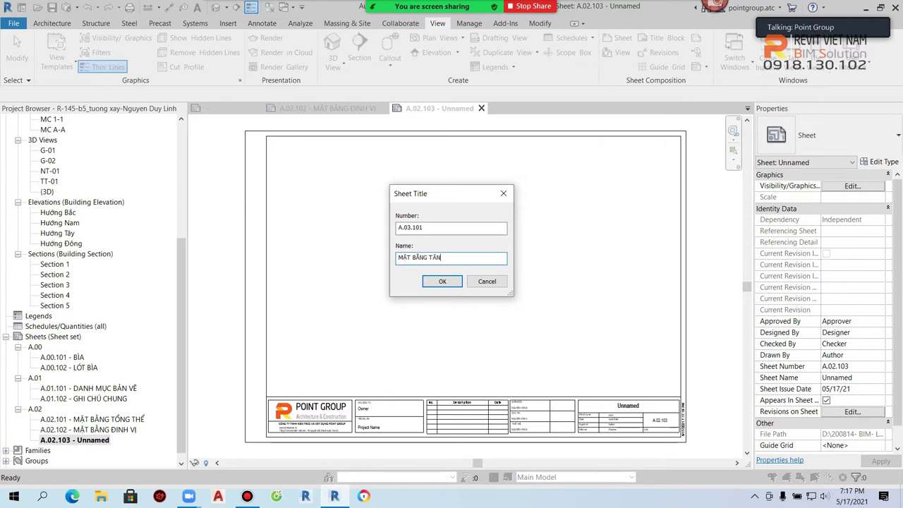
left_click_drag(462, 257, 323, 274)
key("ctrl+c")
left_click(442, 281)
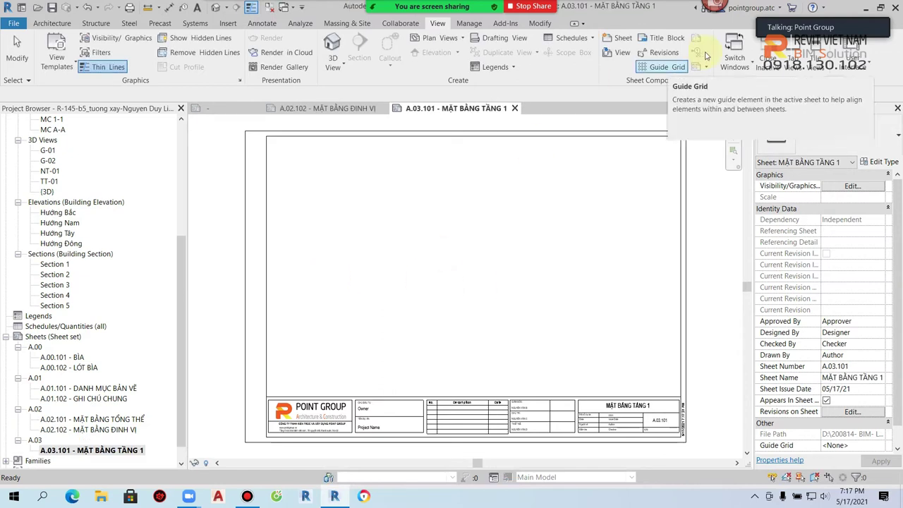
Step: Add sheet A.03.102 titled MẶT BẰNG TẦNG 2
left_click(611, 44)
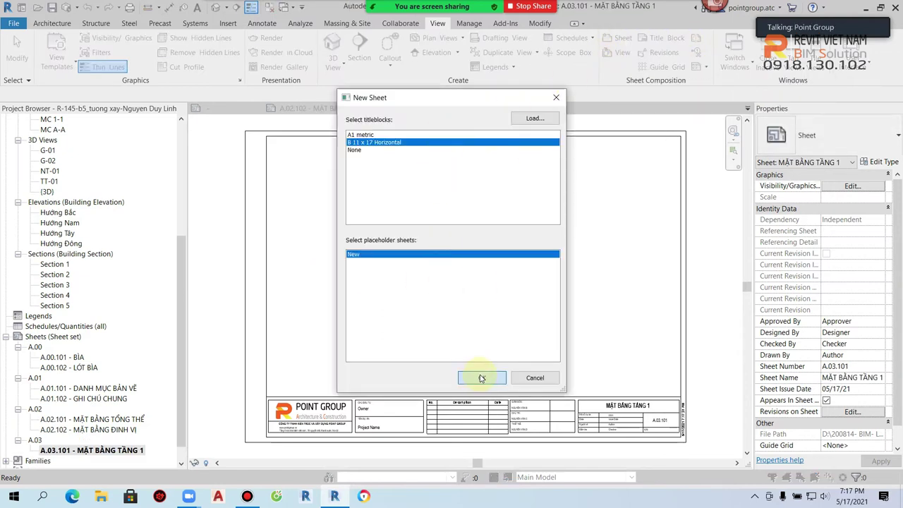
left_click(480, 377)
right_click(92, 432)
left_click(123, 345)
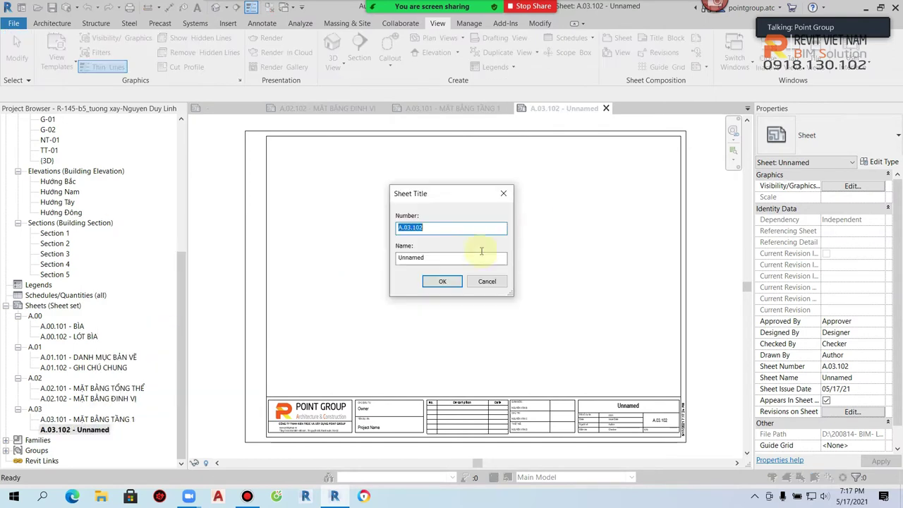
key("ctrl+v")
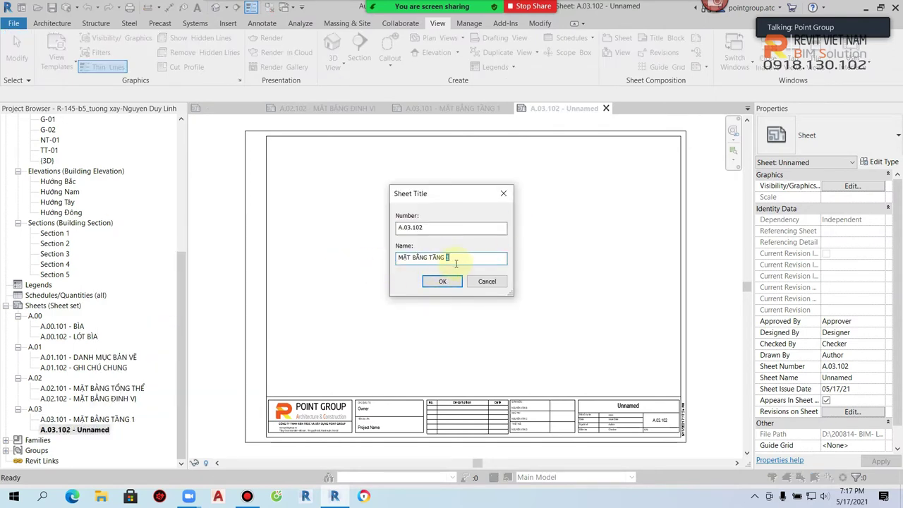
type("2")
left_click(442, 280)
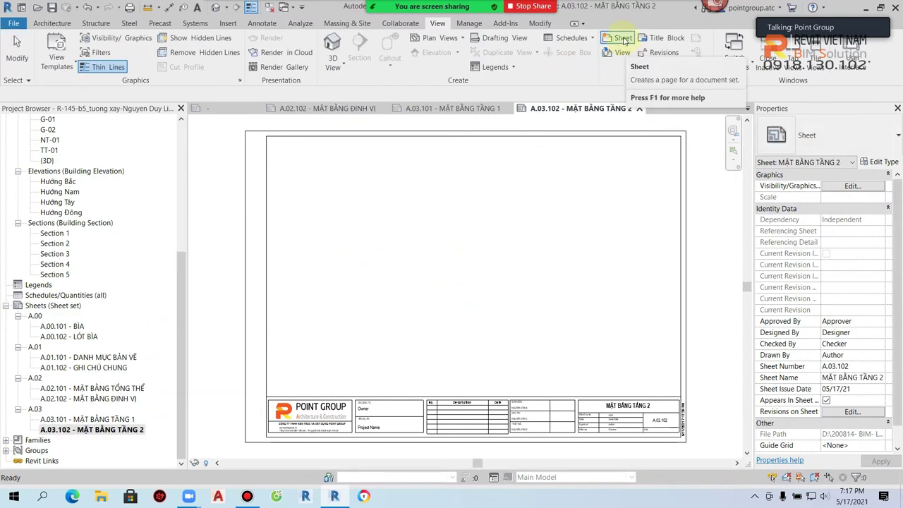
Step: Add sheet A.03.103 titled MẶT BẰNG TẦNG 3
left_click(623, 40)
left_click(484, 376)
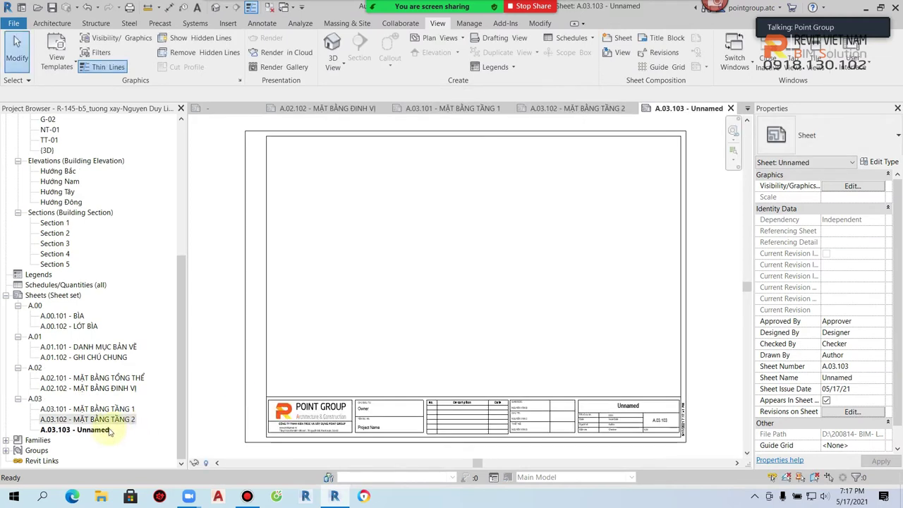
right_click(110, 432)
left_click(184, 344)
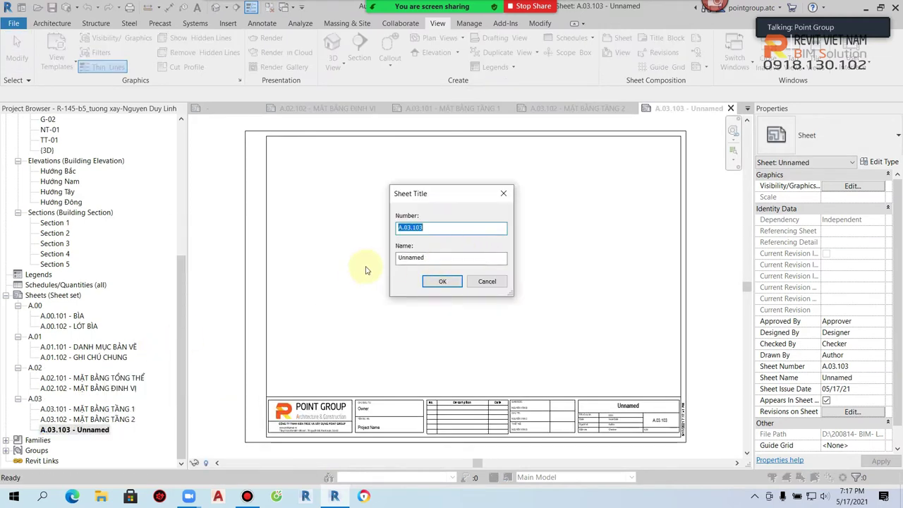
key("Tab")
key("ctrl+v")
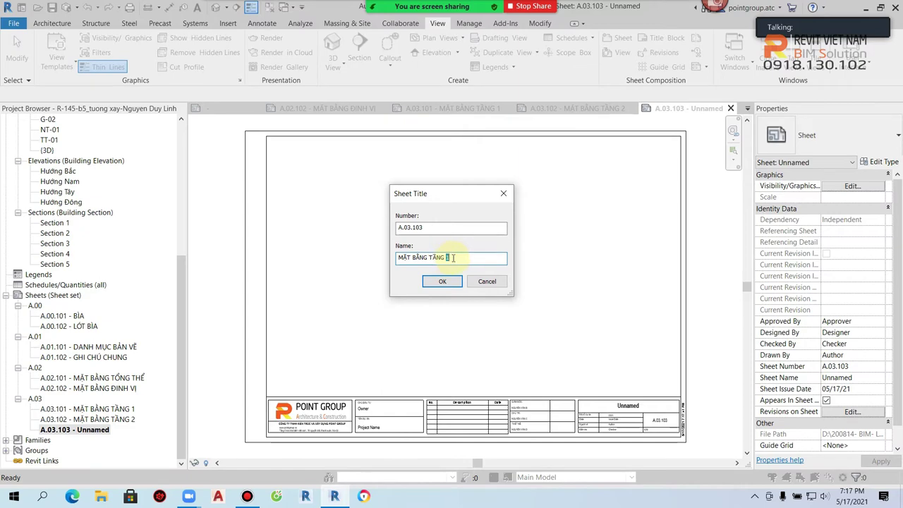
type("3")
left_click(449, 281)
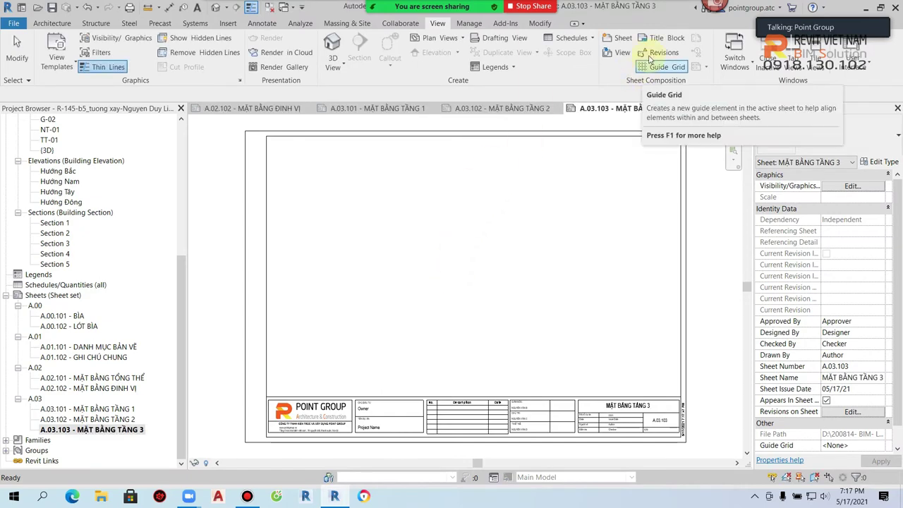
Step: Add sheet A.03.104 titled MẶT BẰNG TẦNG MÁI
left_click(615, 38)
left_click(480, 376)
left_click(77, 430)
right_click(79, 430)
left_click(150, 345)
double_click(485, 257)
type("MẶT BẰNG TẦNG 1")
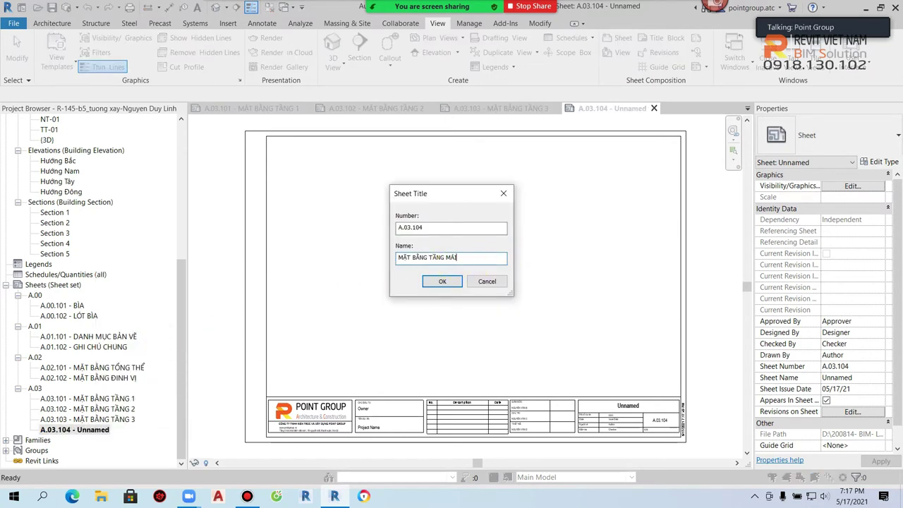
left_click(440, 282)
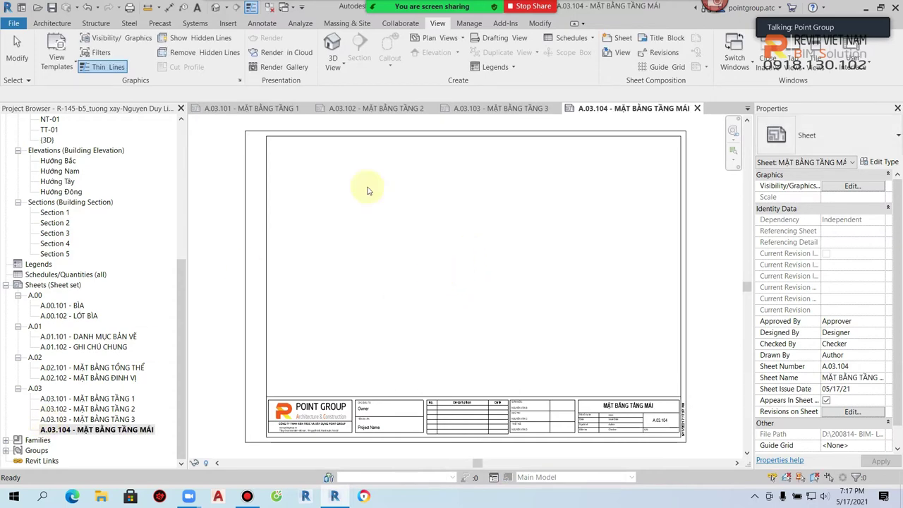
Step: Add another sheet and begin titling it A.04.101 MẶT ĐỨNG TRỤC 1-4
left_click(616, 38)
left_click(483, 375)
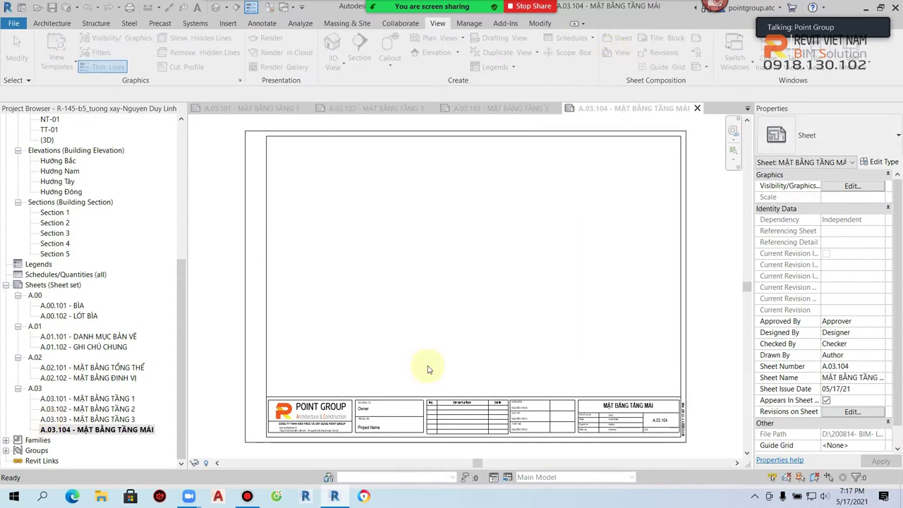
right_click(107, 440)
left_click(148, 353)
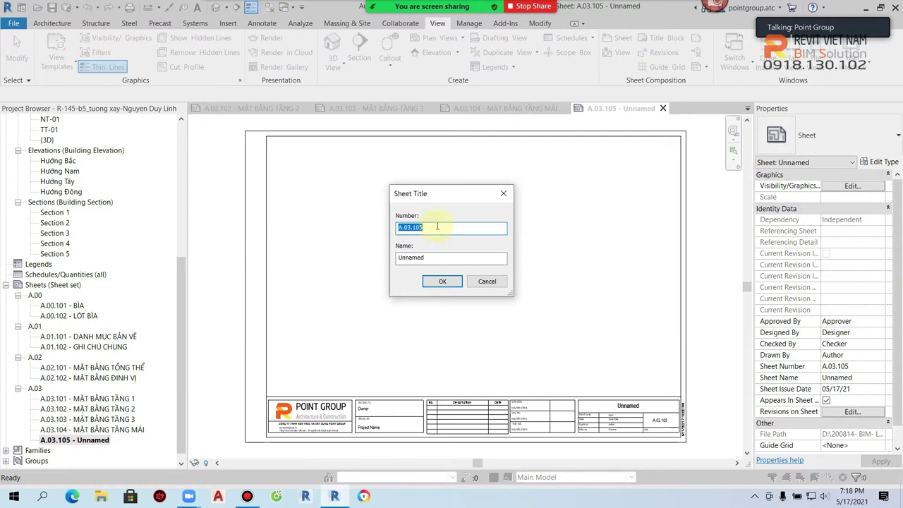
left_click(407, 227)
type("4.1")
key("Tab")
type("MẶ")
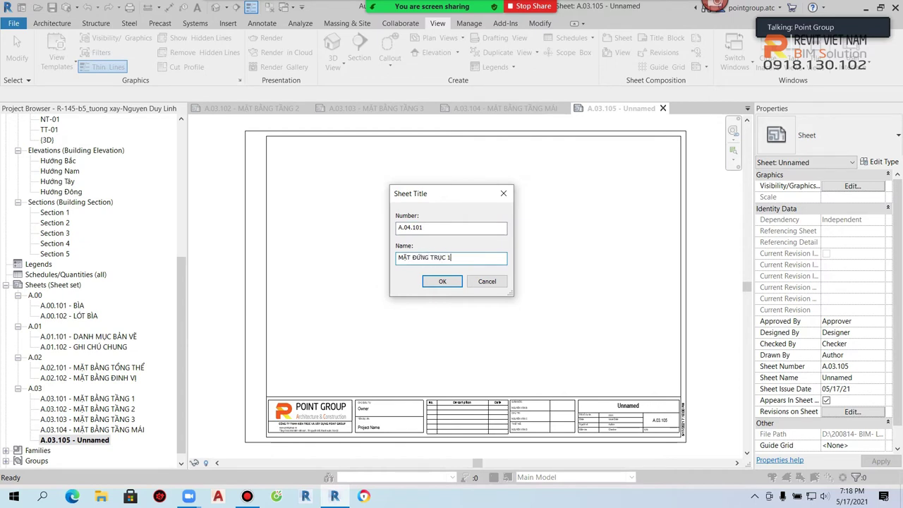
Step: Set sheet A.04.101's title to MẶT ĐỨNG TRỤC 1-4 & 4-1
left_click(443, 282)
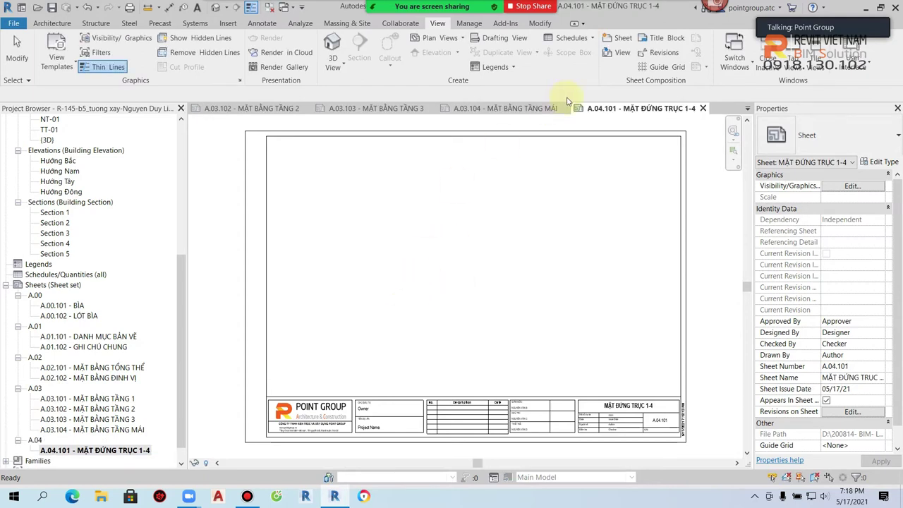
right_click(158, 446)
left_click(211, 358)
left_click(470, 261)
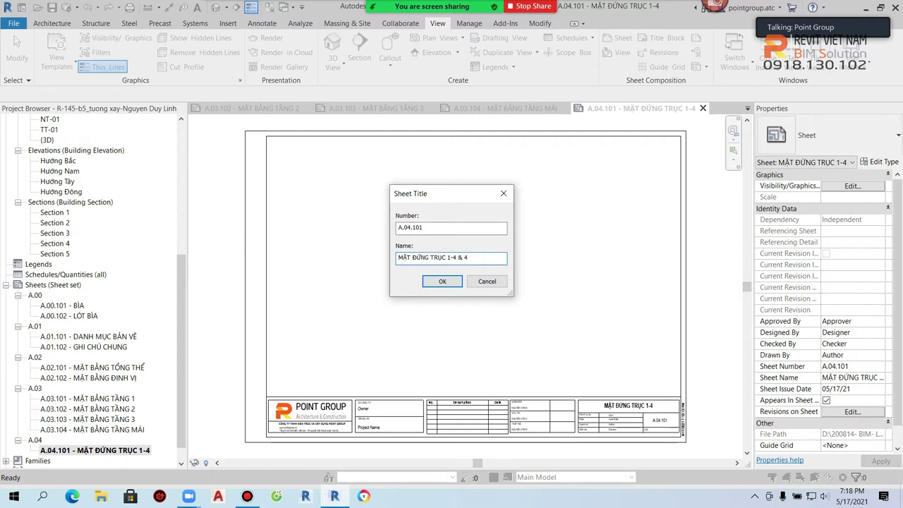
left_click(442, 281)
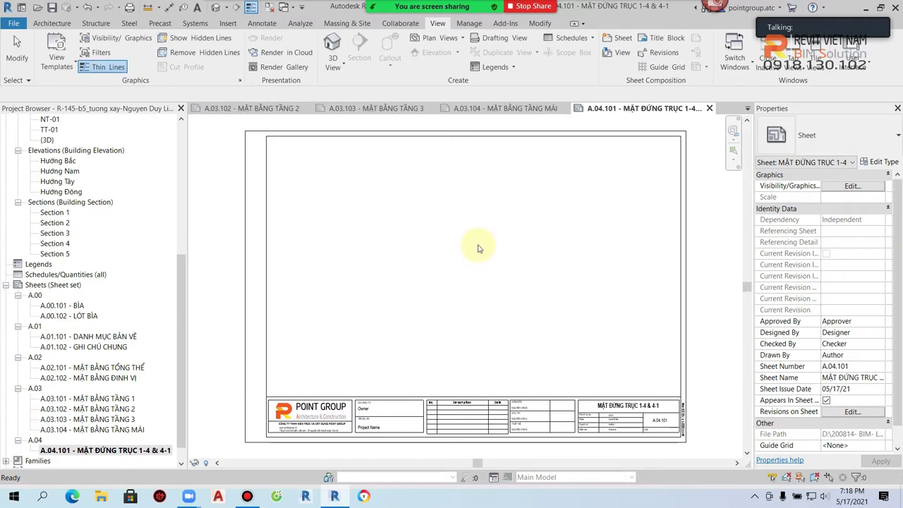
Step: Add sheet A.04.102 titled MẶT ĐỨNG TRỤC A-C & C-A
left_click(617, 42)
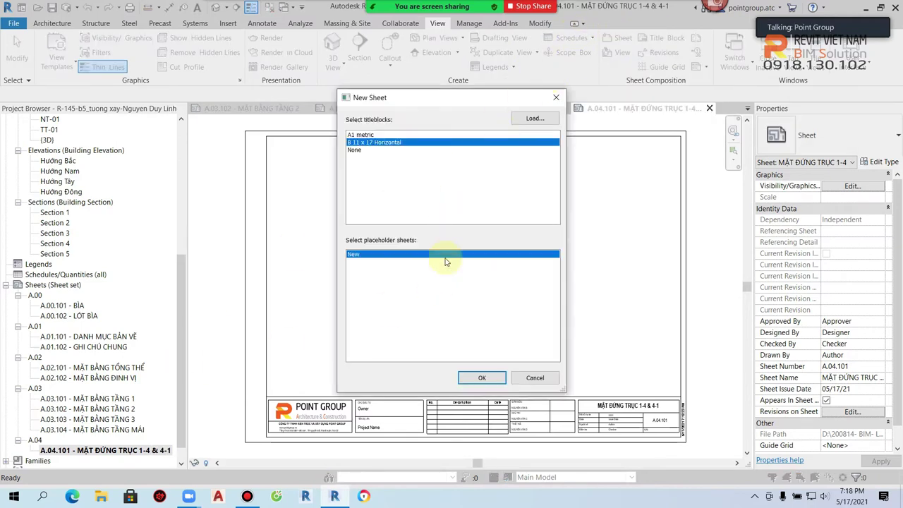
left_click(481, 379)
right_click(99, 435)
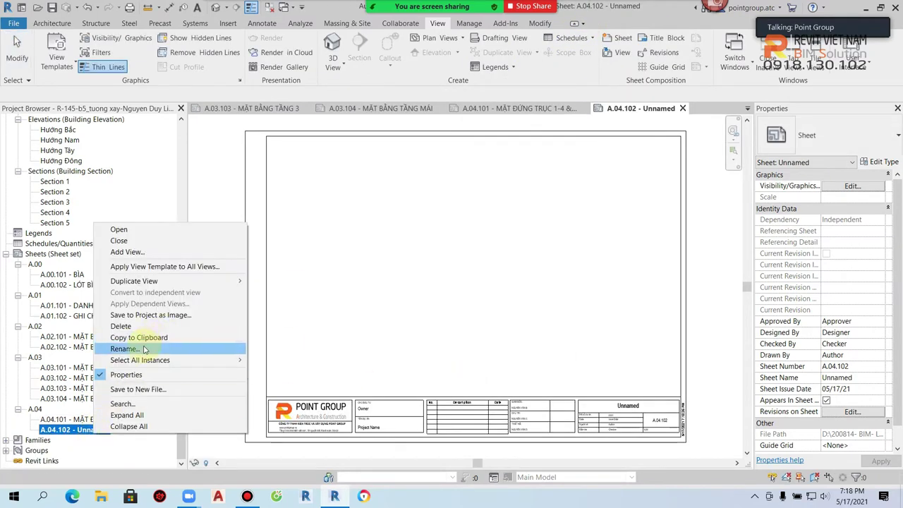
left_click(144, 350)
type("MẶT BA")
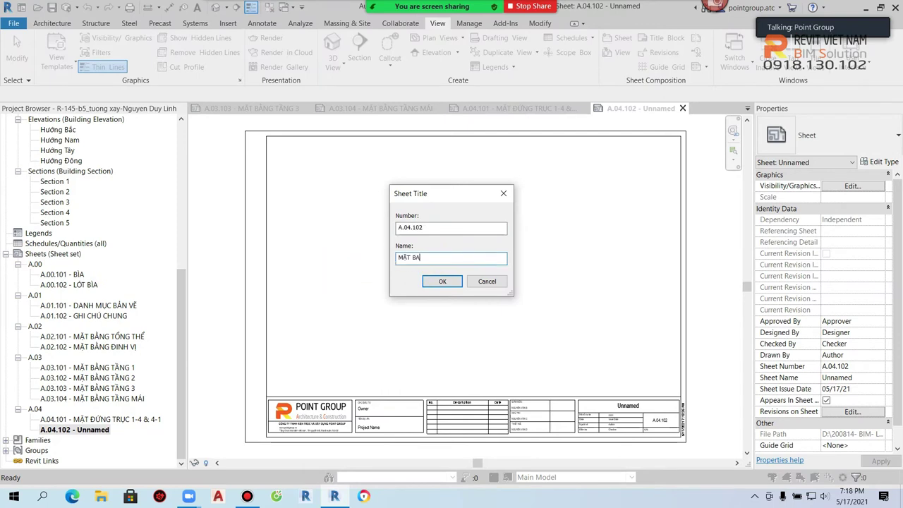
type("j A")
key("BackSpace")
type("0A")
left_click(442, 281)
Step: Create a new blank sheet A.04.103
left_click(150, 428)
double_click(105, 419)
key("ctrl+Tab")
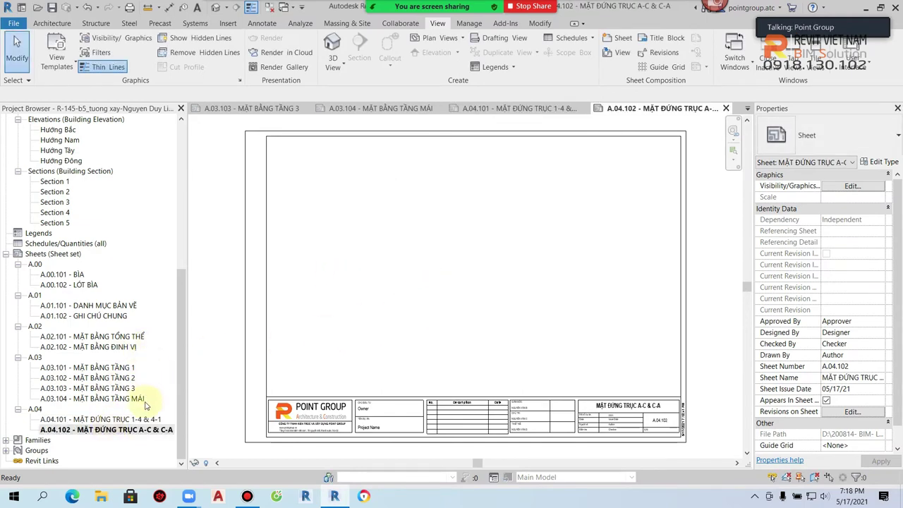
left_click(616, 38)
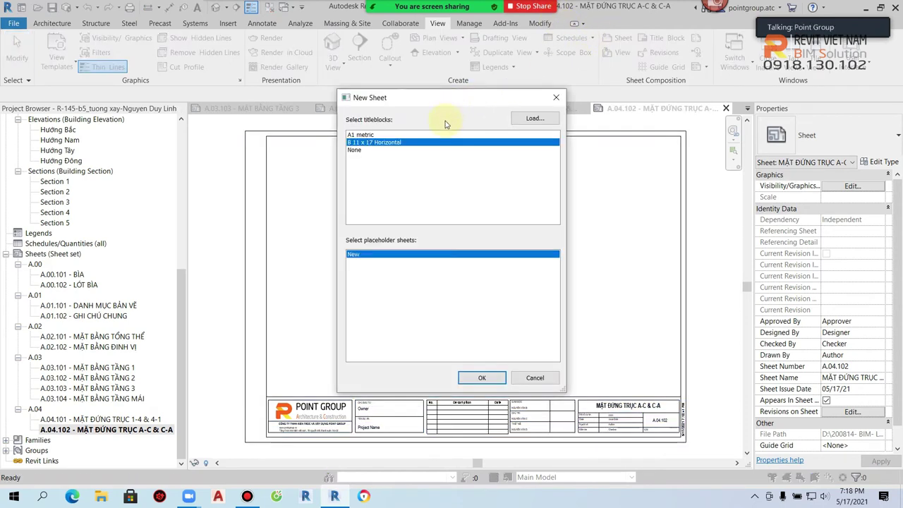
left_click(479, 379)
right_click(97, 431)
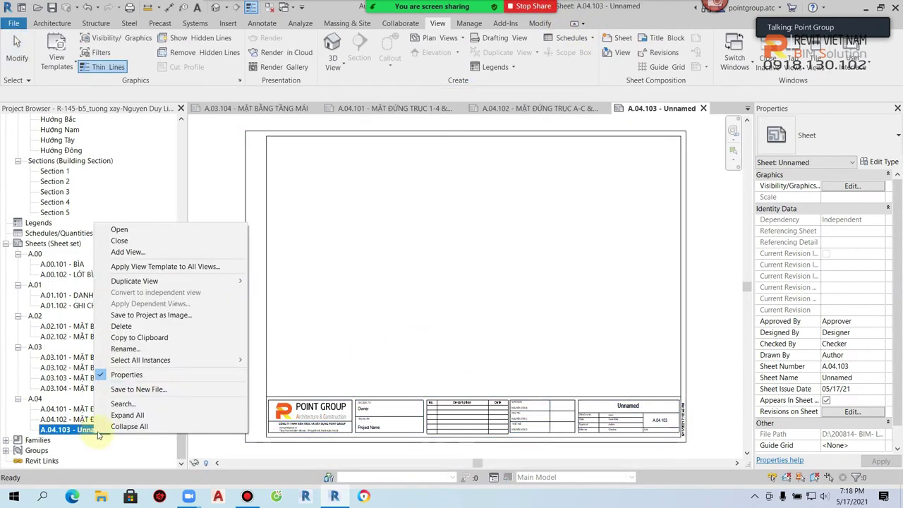
Step: Renumber the new sheet to A.05.101 and title it MẶT CẮT A-A
left_click(126, 348)
left_click(431, 258)
left_click(409, 228)
left_click(409, 229)
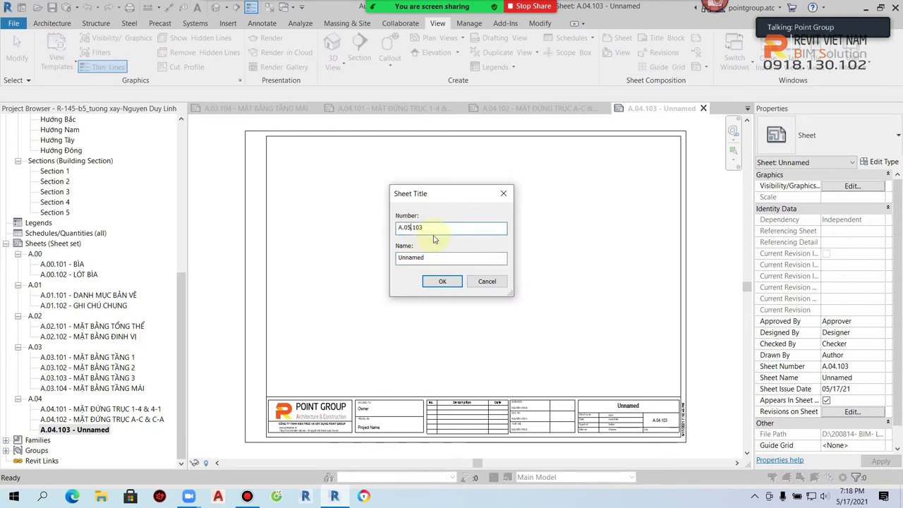
type("1")
key("Tab")
type("MẶT")
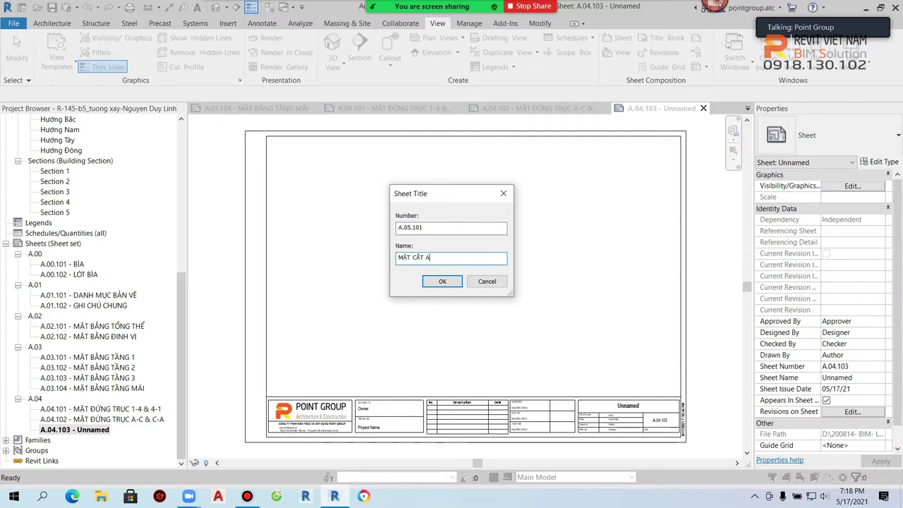
left_click(443, 282)
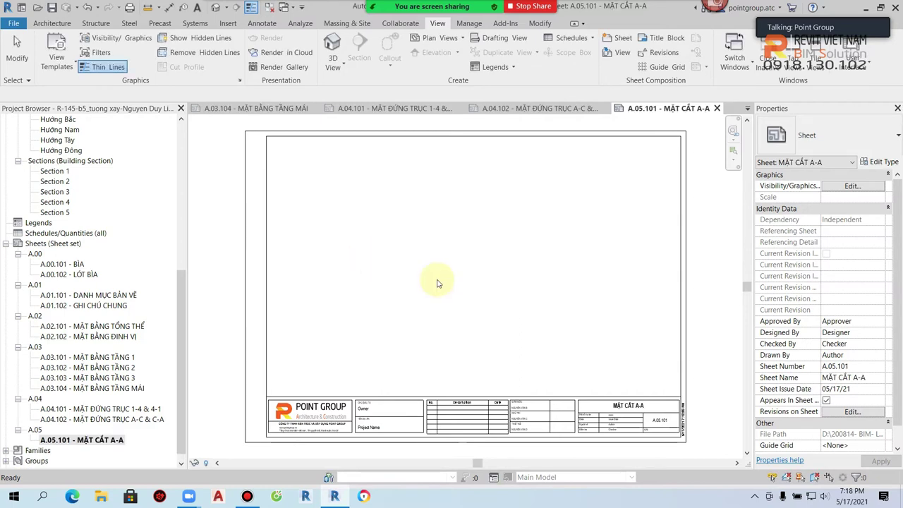
Step: Add sheet A.05.102 titled MẶT CẮT 1-1
left_click(634, 37)
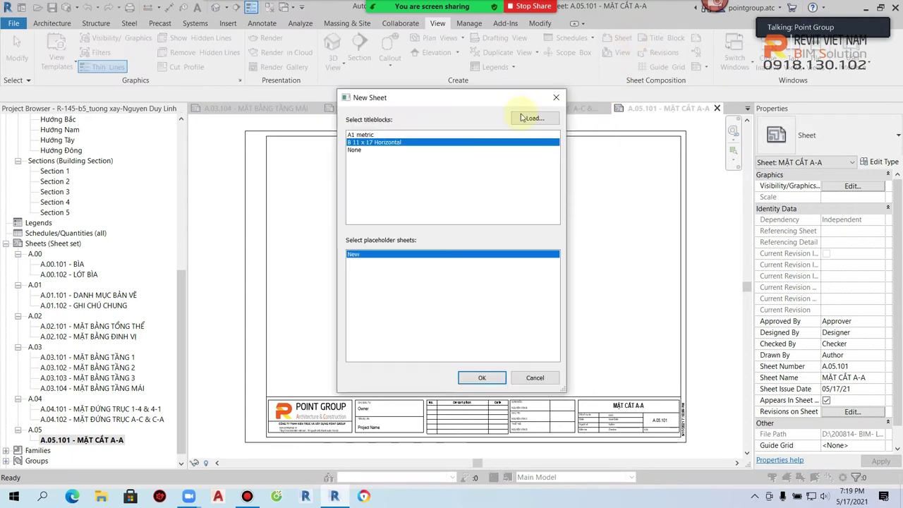
left_click(469, 378)
scroll(87, 455, "down", 1)
right_click(86, 430)
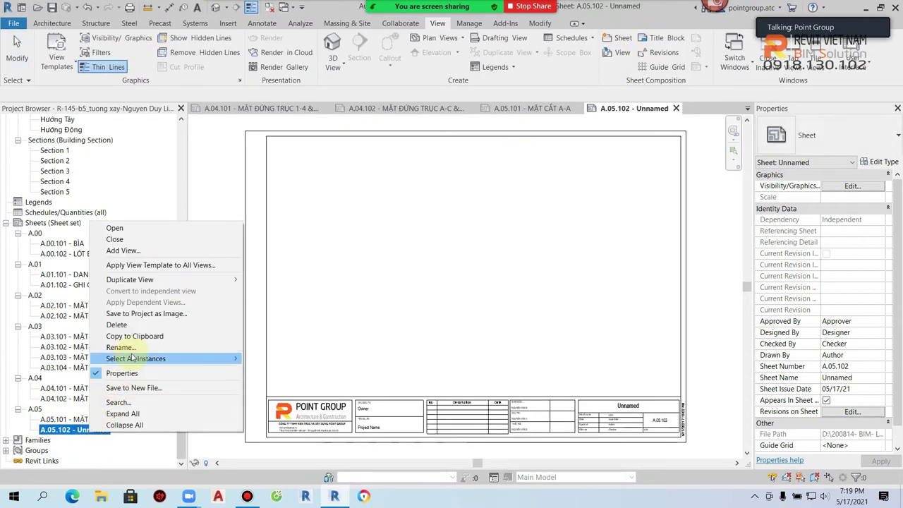
left_click(211, 347)
left_click(438, 257)
left_click_drag(437, 256, 333, 272)
type("MẶT CẮT")
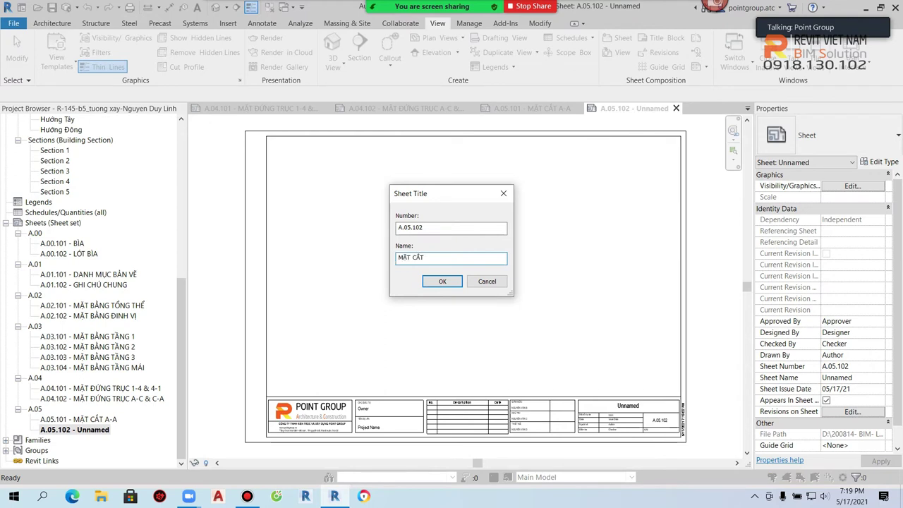
type(" 1-1")
left_click(441, 281)
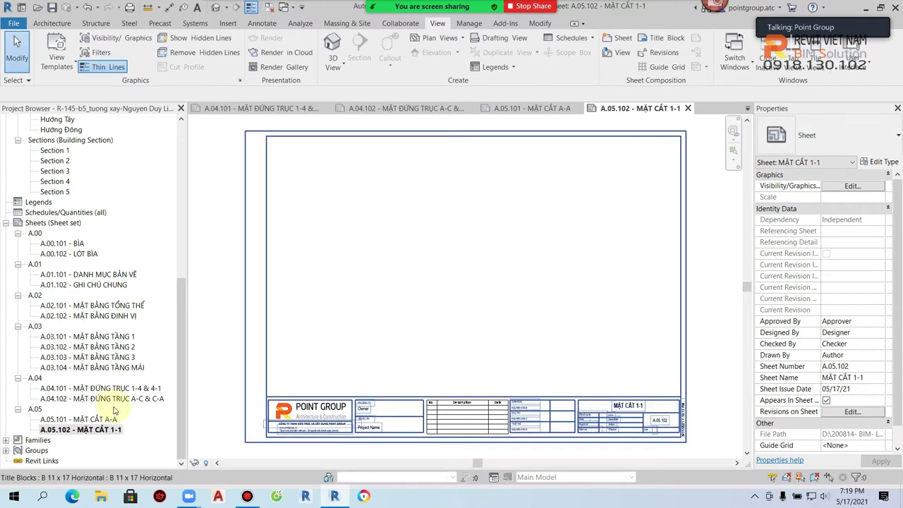
Step: Add a sheet renumbered A.06.101 and titled CHI TIẾT THANG TH1
left_click(615, 38)
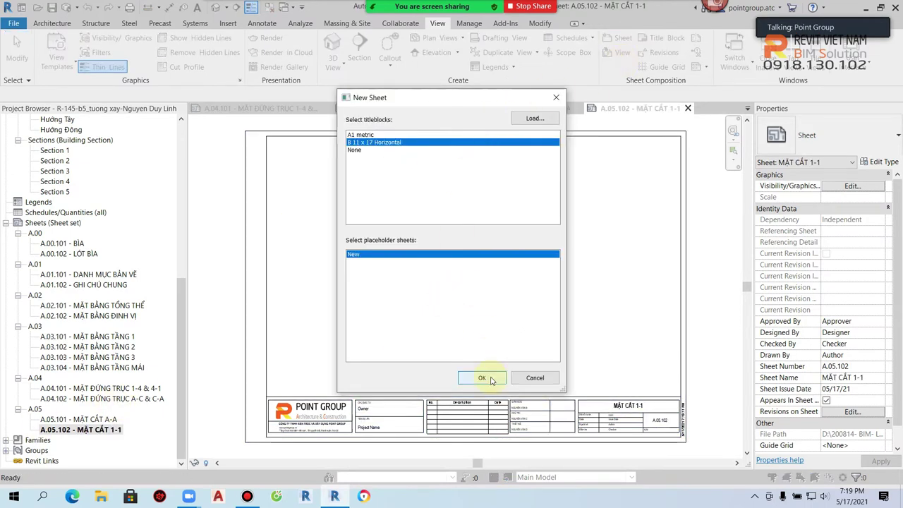
left_click(492, 377)
right_click(99, 430)
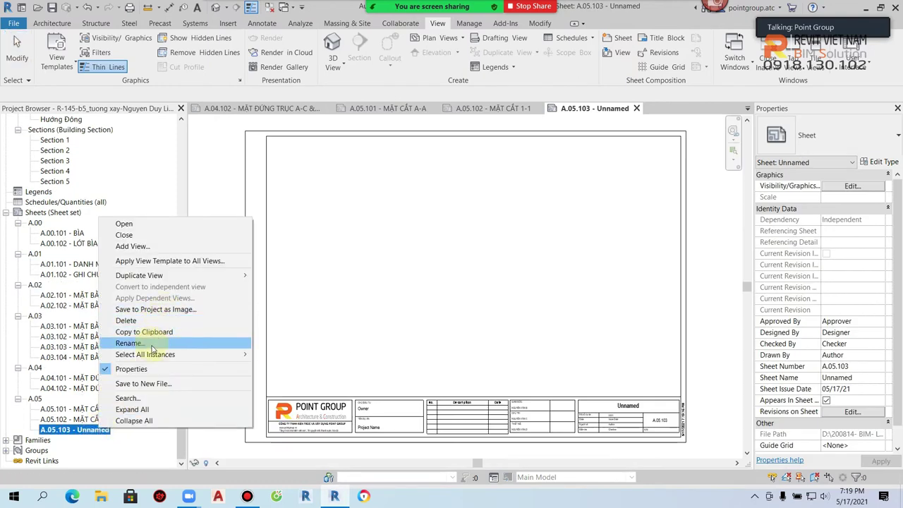
left_click(129, 343)
left_click(414, 229)
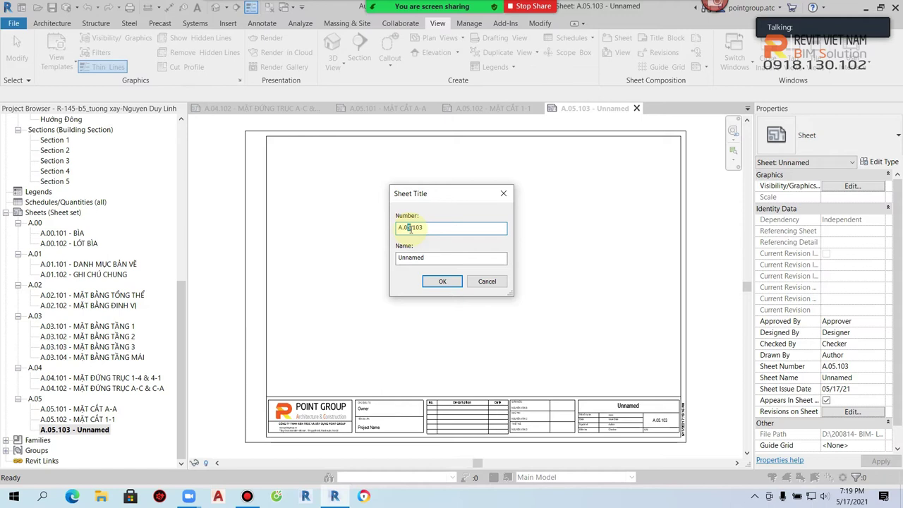
type("6.")
type("1")
key("Tab")
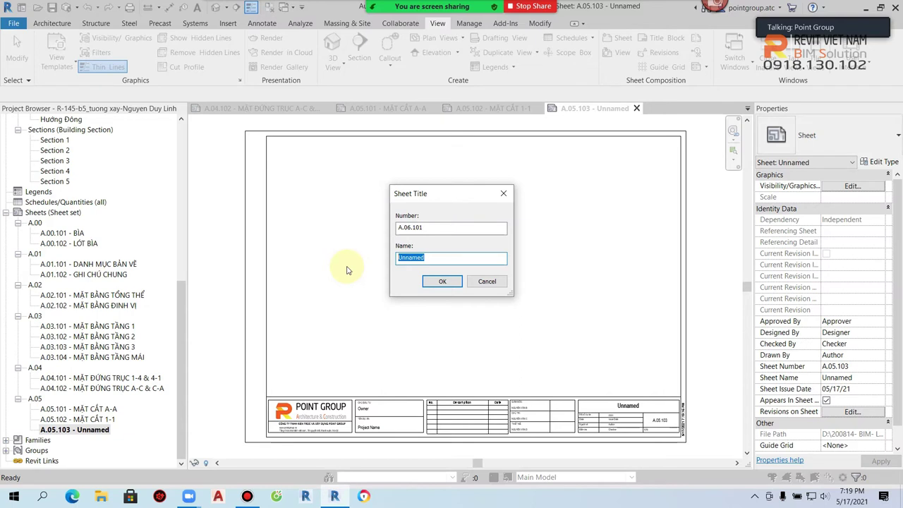
type("CHI TIẾT THANG TH1")
left_click(442, 281)
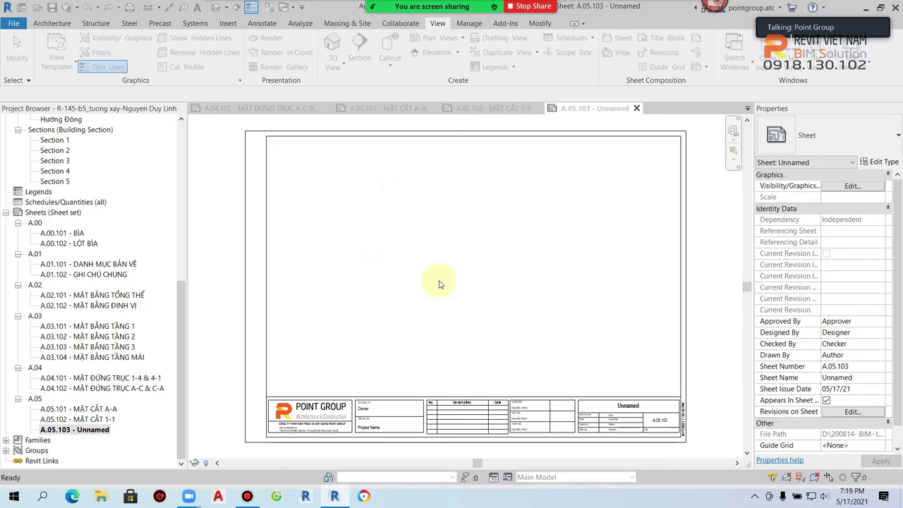
left_click(618, 39)
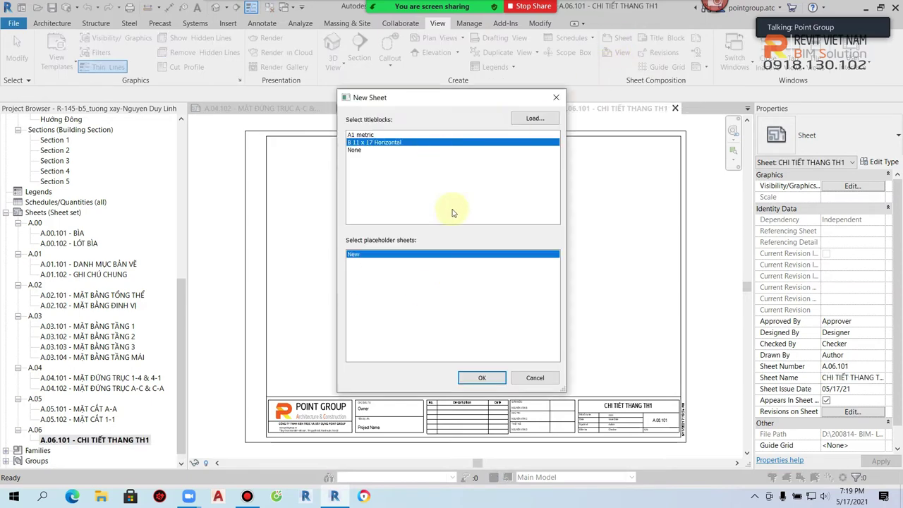
Step: Add sheet A.07.101 titled CHI TIẾT VỆ SINH WC-01, then create a further blank sheet
left_click(487, 377)
right_click(85, 450)
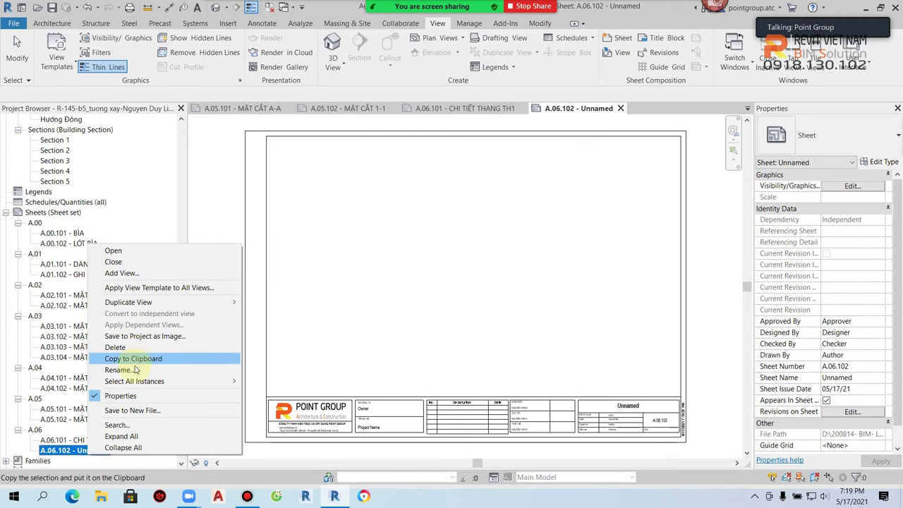
left_click(113, 368)
left_click(410, 228)
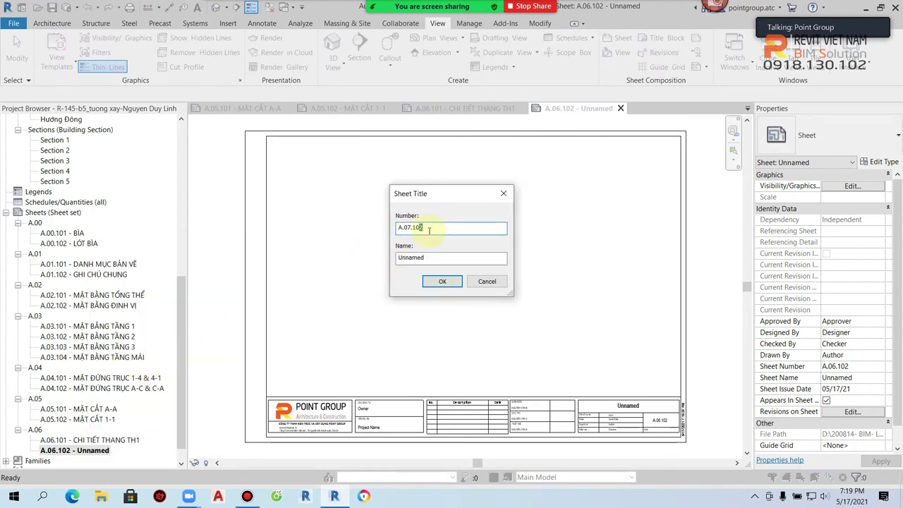
type("1")
double_click(434, 257)
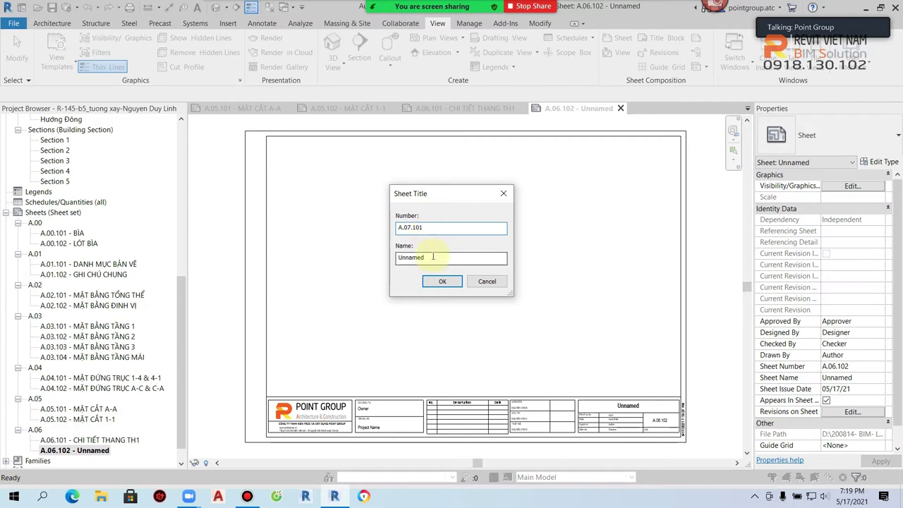
type("CHI TIẾT VỆ SINH WC01")
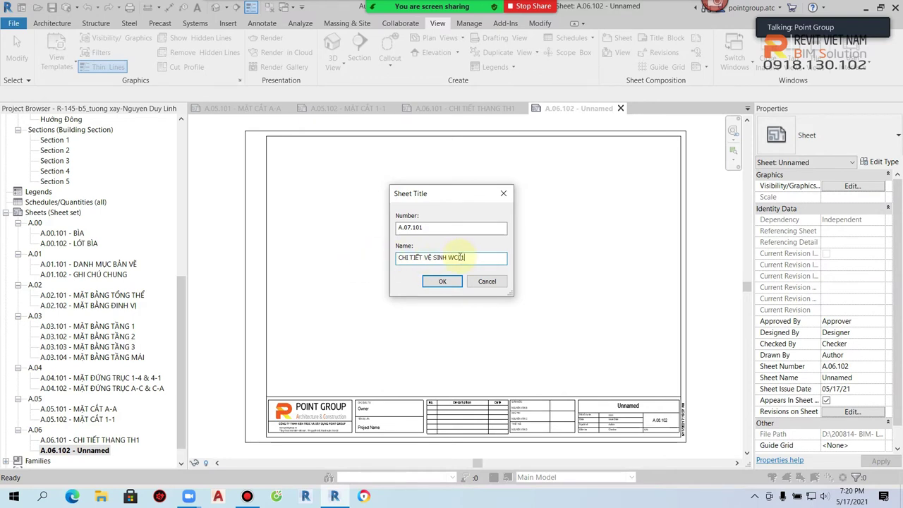
left_click(442, 281)
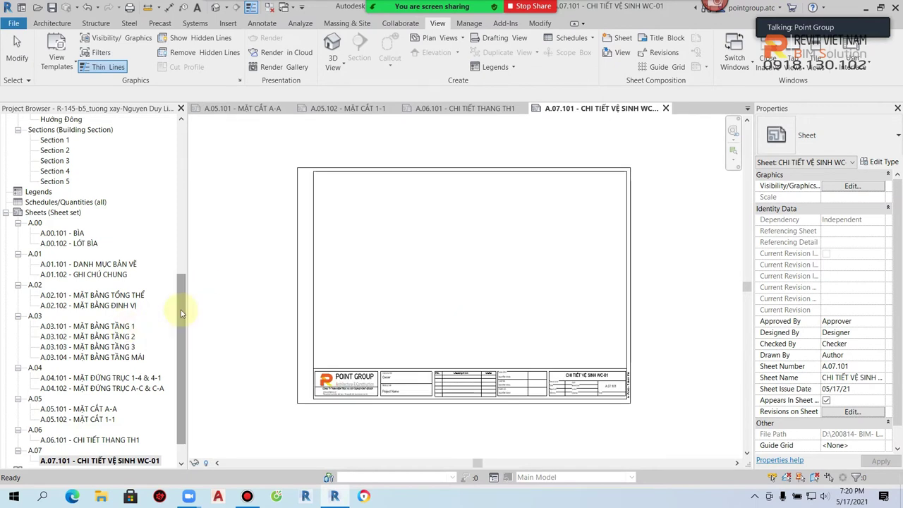
scroll(182, 313, "down", 1)
left_click(618, 39)
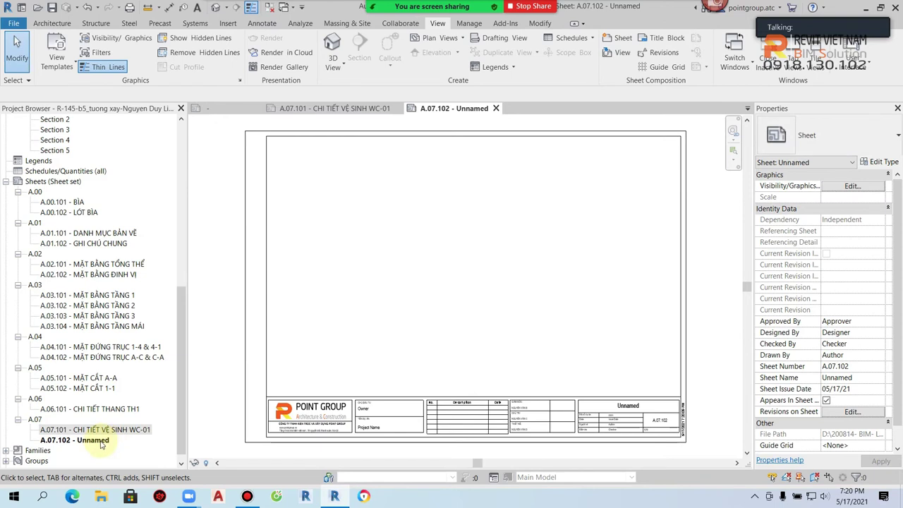
Step: Renumber sheet A.07.102 to A.08.101 and title it THỐNG KÊ CỬA ĐI VÀ CỬA SỔ
right_click(99, 440)
left_click(134, 409)
left_click_drag(407, 228, 412, 228)
type("8")
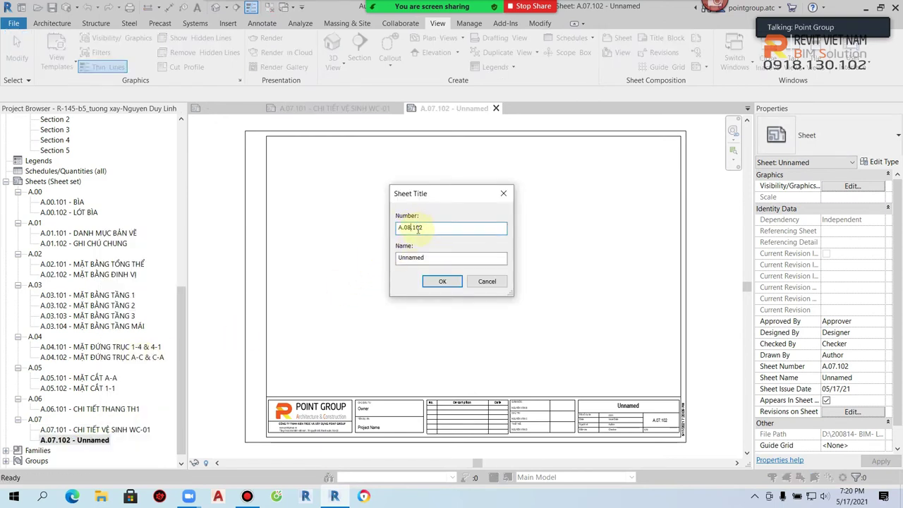
key("BackSpace")
type("1")
left_click(434, 259)
left_click_drag(434, 259, 371, 261)
type("C")
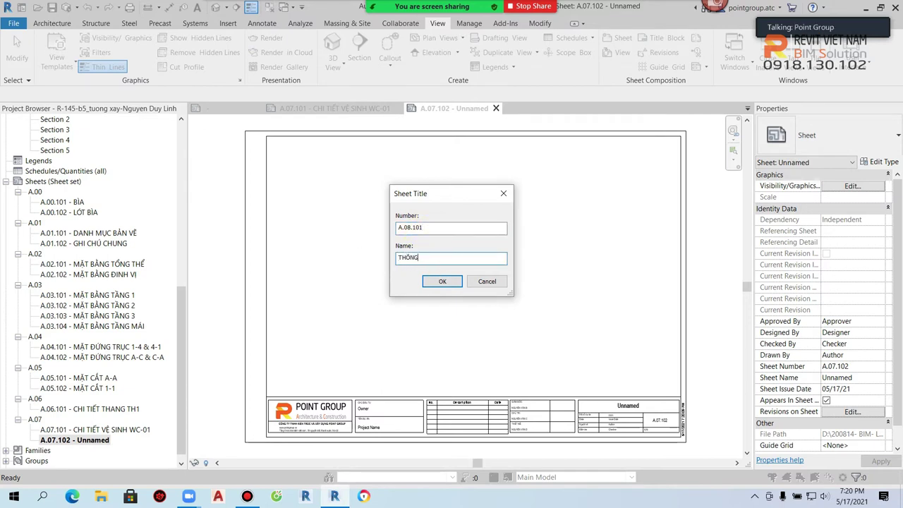
key("BackSpace")
key("BackSpace")
type("VÀ CỬA SỔ")
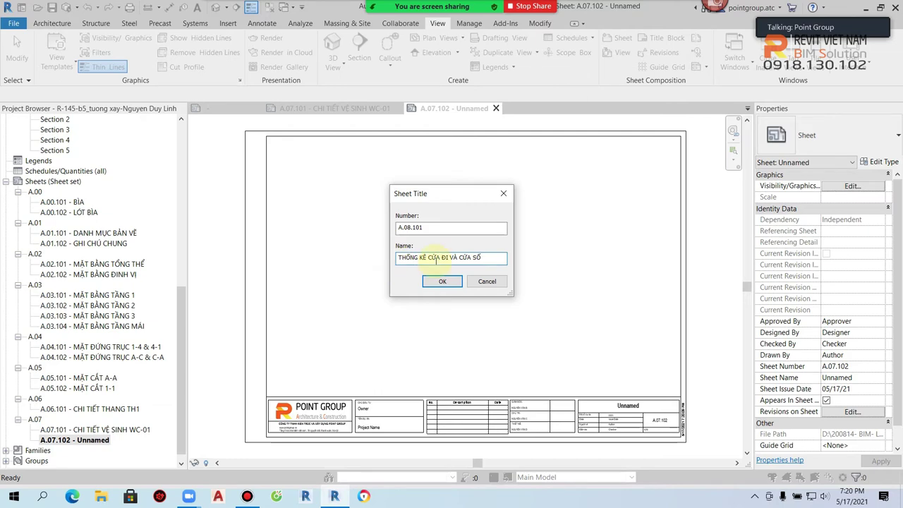
left_click(443, 281)
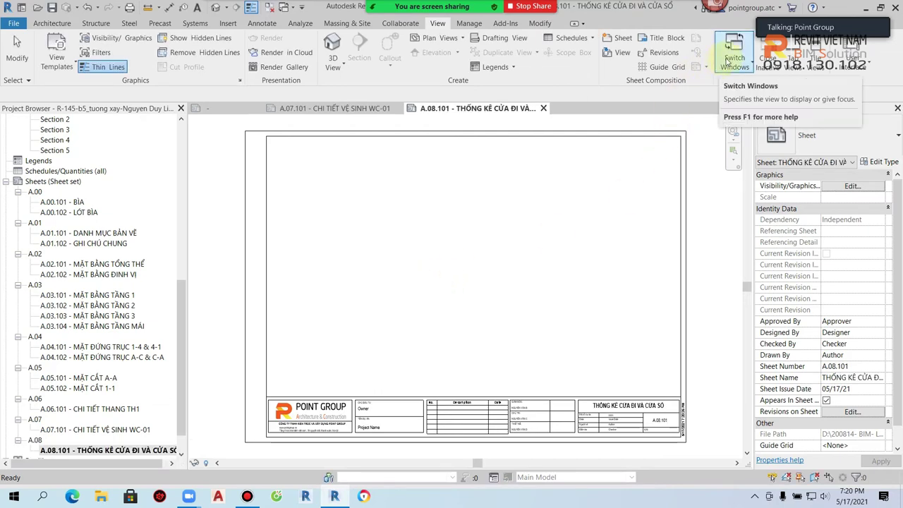
Step: Add sheet A.08.102 titled CHI TIẾT CỬA ĐI, CỬA SỔ, VÁCH KÍNH
left_click(768, 53)
left_click(621, 42)
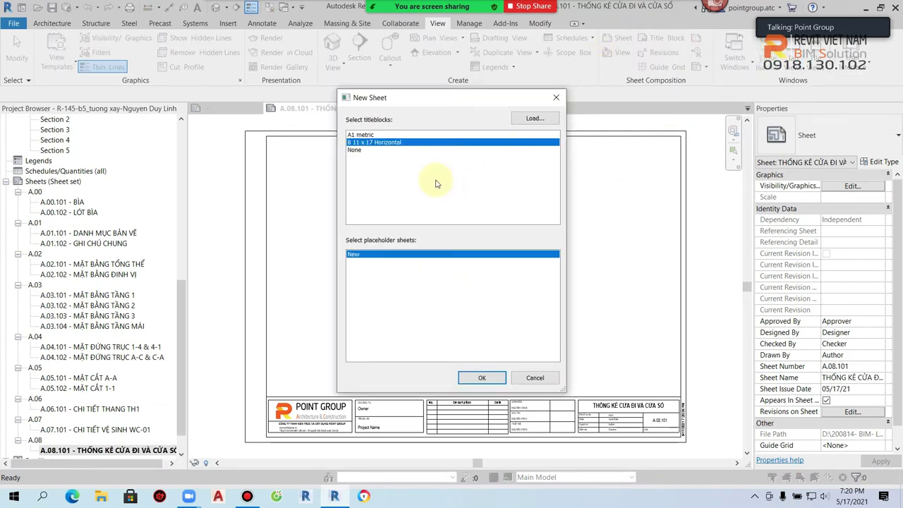
left_click(487, 380)
right_click(108, 432)
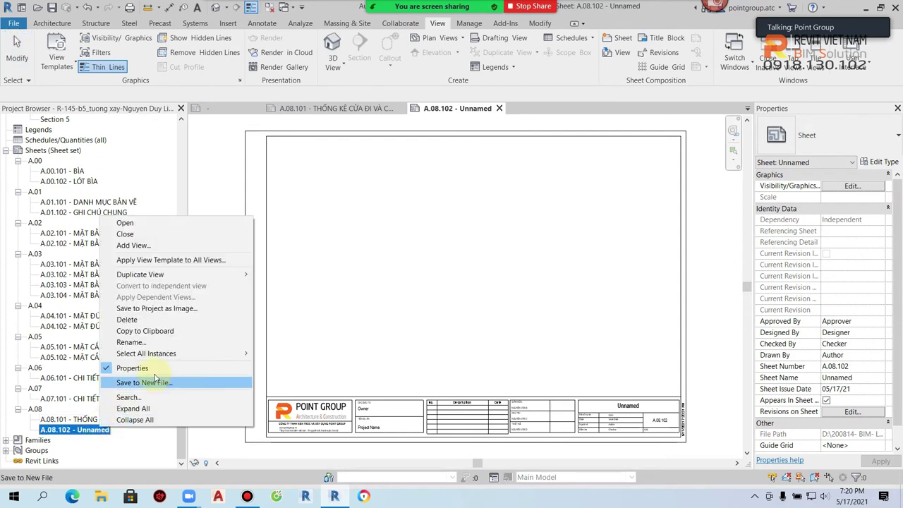
left_click(134, 341)
type("CHI TIẾT CỬA ĐI, CỬA SỔ, VÁCH KÍNH")
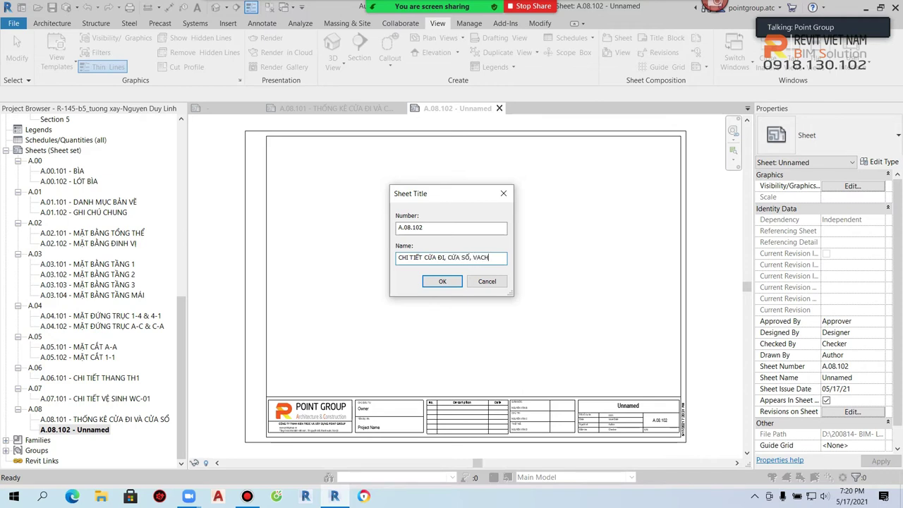
left_click(435, 281)
Step: Add another sheet, renumber it A.09.101 and title it CHI TIẾT KIẾN TRÚC
scroll(151, 359, "down", 1)
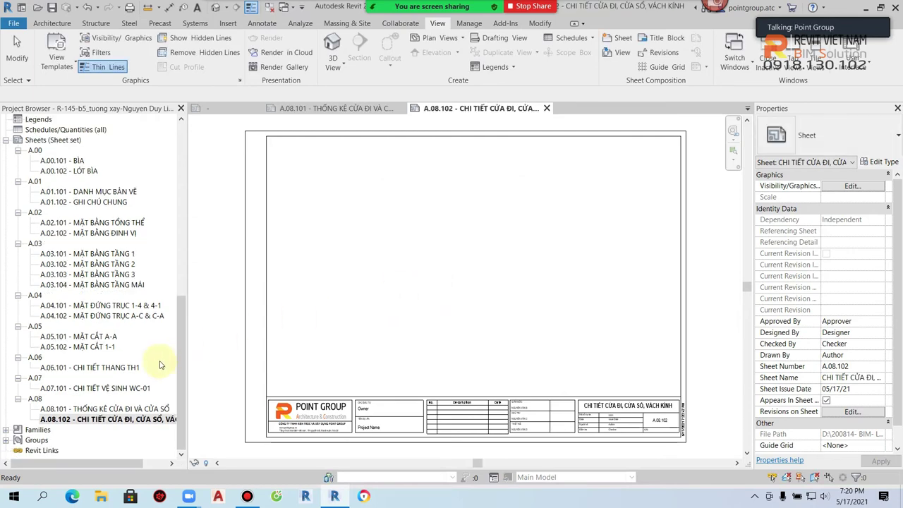
left_click(615, 40)
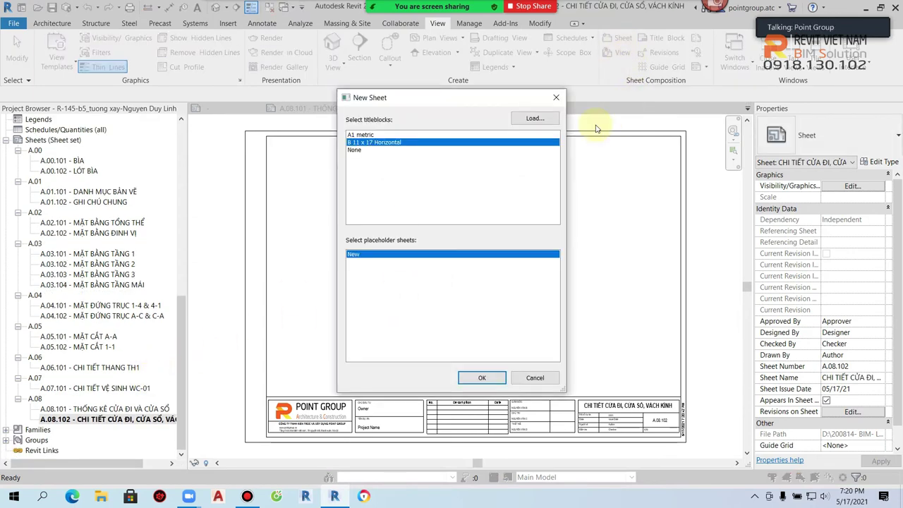
key("Escape")
right_click(92, 419)
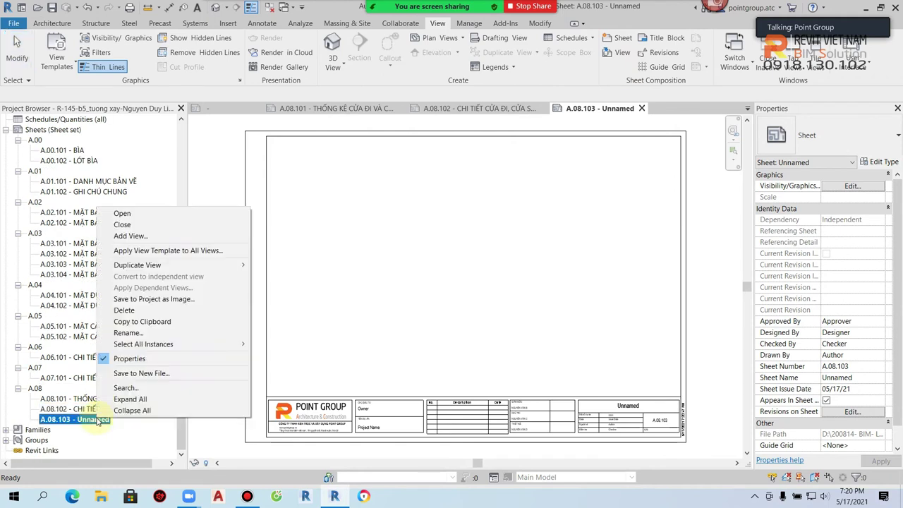
left_click(140, 335)
left_click(411, 227)
key("Delete")
type("9")
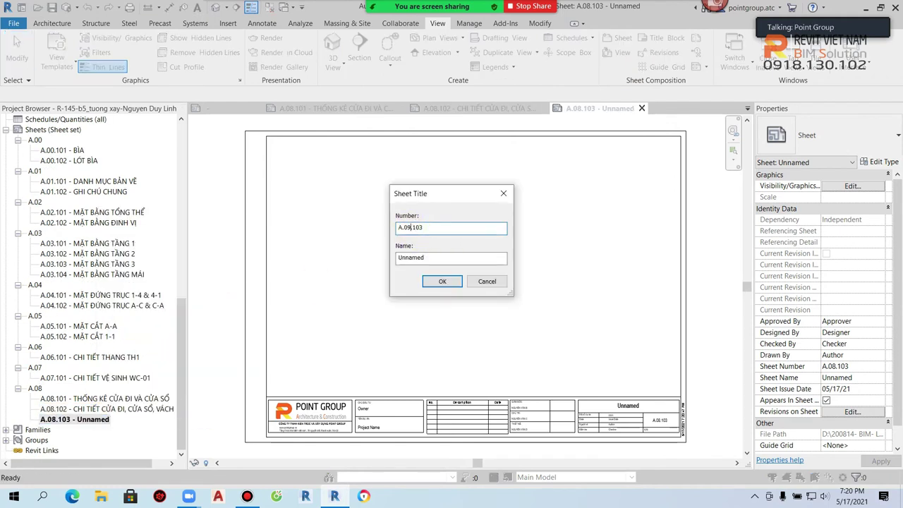
left_click(434, 227)
key("BackSpace")
type("1")
key("Tab")
type("CHI TIẾT KIẾN TRÚC")
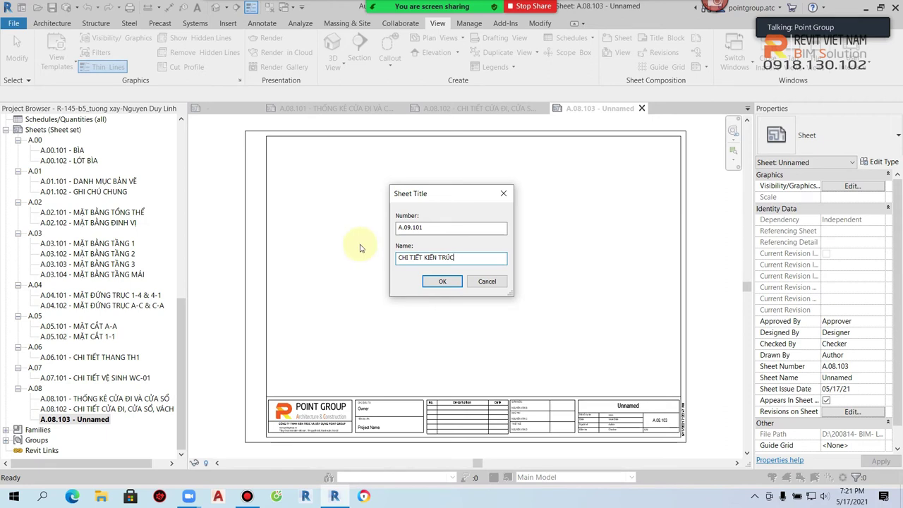
Step: Confirm A.09.101 CHI TIẾT KIẾN TRÚC, then create a new sheet and start renaming it
left_click(441, 281)
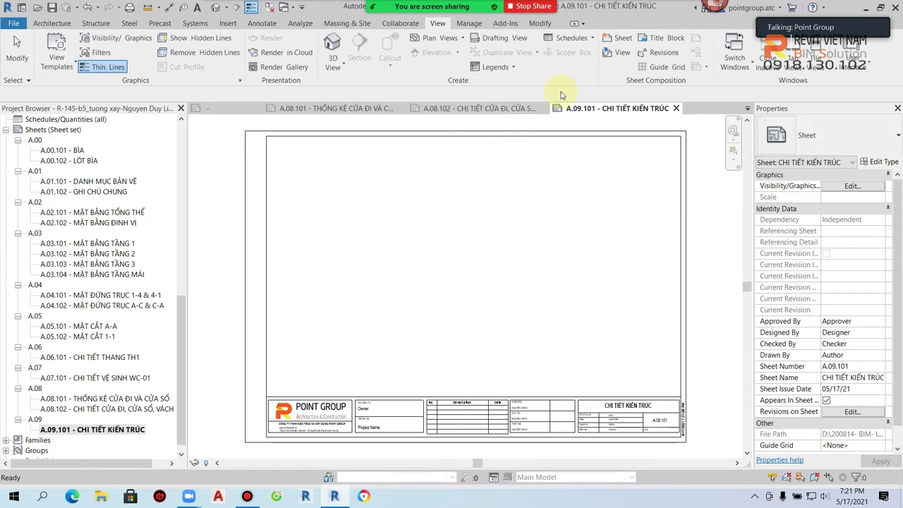
left_click(624, 41)
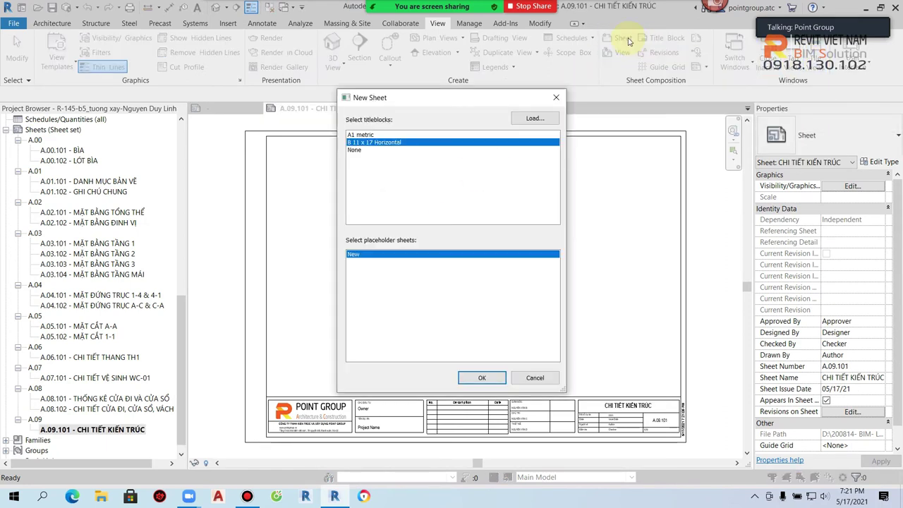
left_click(485, 379)
scroll(126, 416, "down", 1)
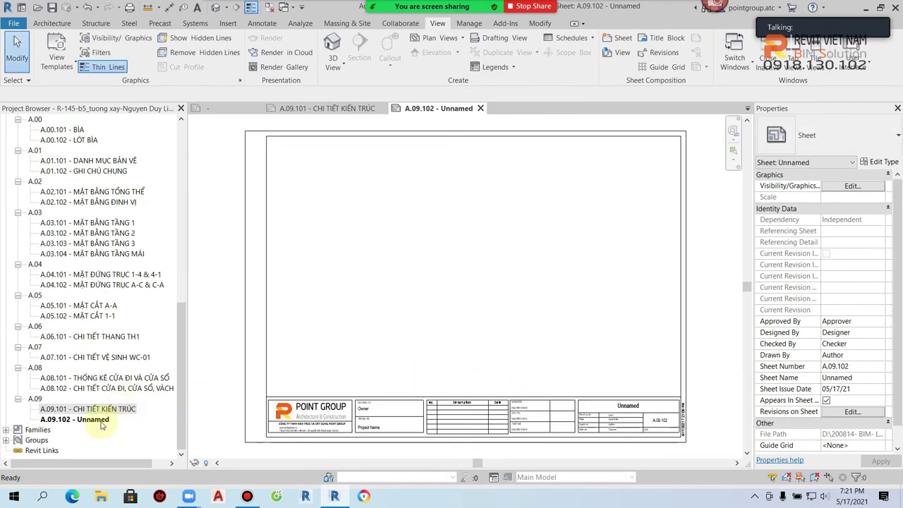
right_click(99, 419)
left_click(116, 338)
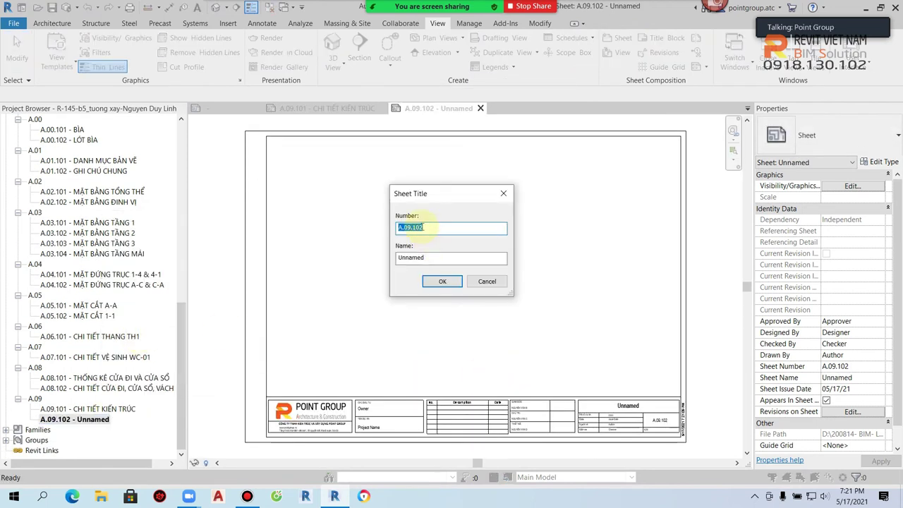
Step: Renumber the new sheet A.10.101 titled MẶT BẰNG CHỐNG THẤM TẦNG 1, then add another sheet
double_click(406, 228)
type("10")
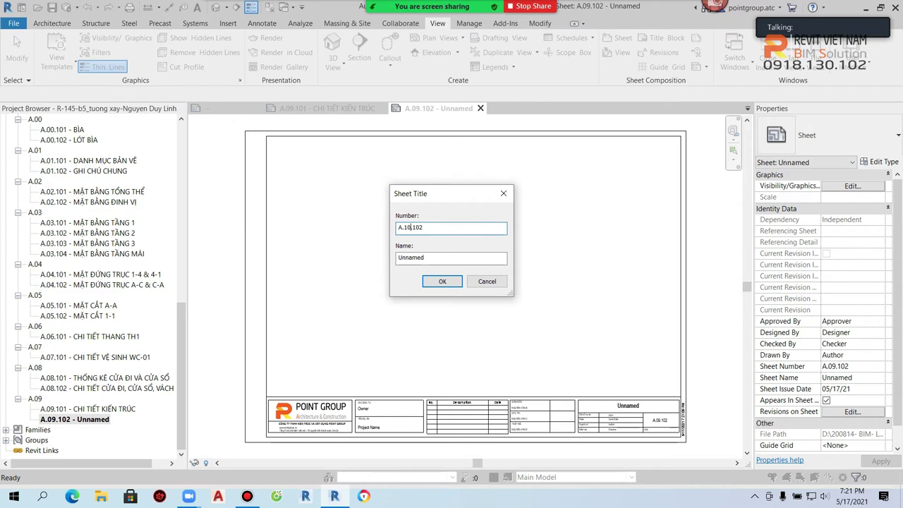
left_click_drag(419, 228, 430, 231)
type("1")
key("Tab")
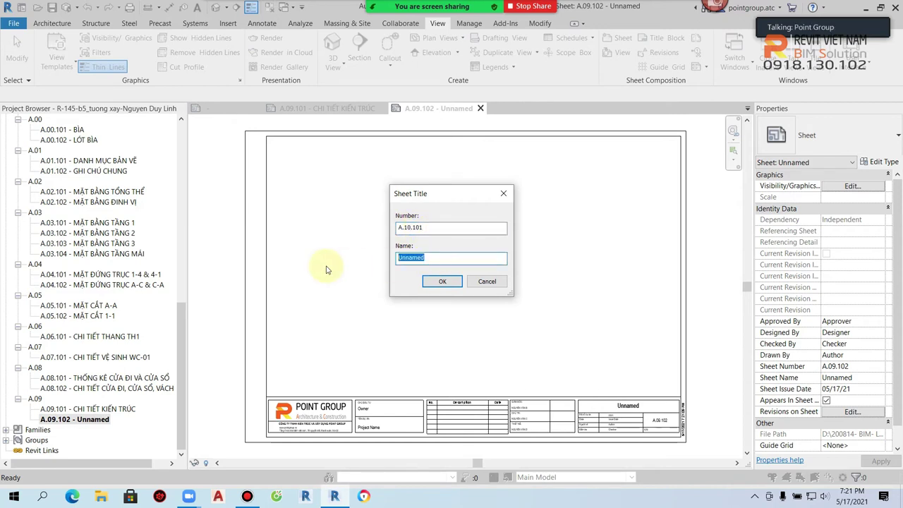
type("C")
type("BẰNG ")
type("CHO")
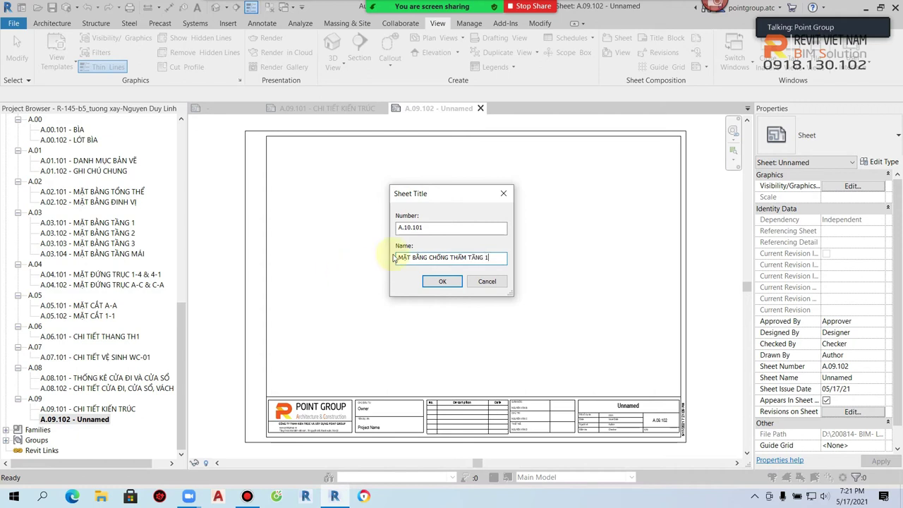
left_click_drag(488, 258, 363, 260)
left_click(442, 281)
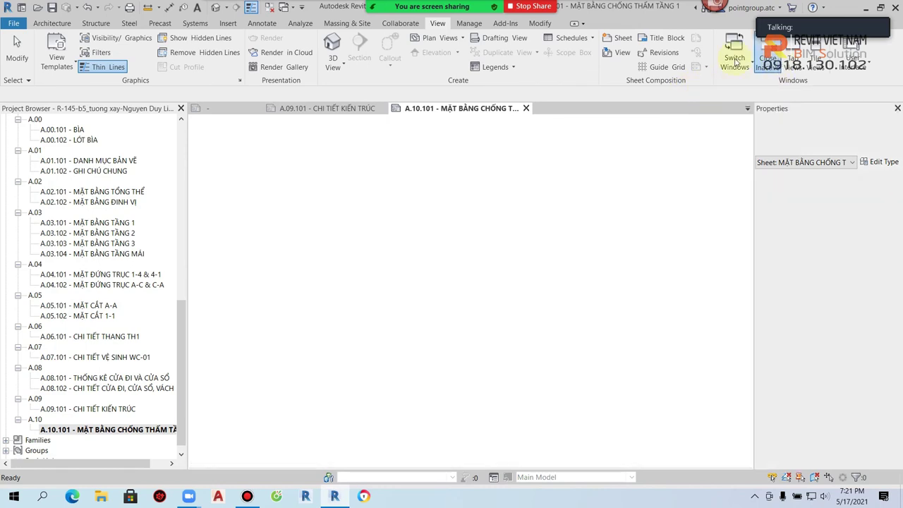
left_click(613, 38)
left_click(482, 378)
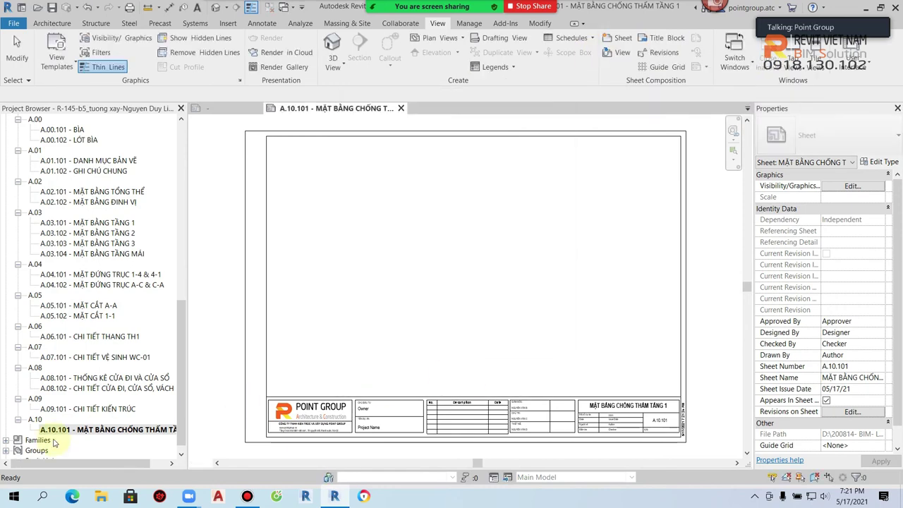
Step: Begin renumbering the new sheet A.10.102, then cancel, leaving it Unnamed
right_click(73, 439)
left_click(103, 354)
left_click(408, 228)
type("11.102")
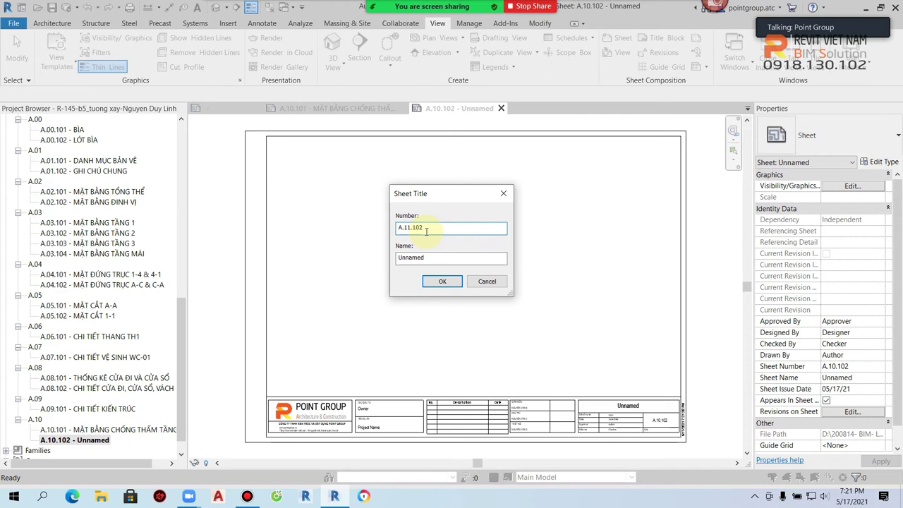
left_click(472, 282)
Step: Inspect sheets A.03.101, A.04.101–102 and A.05.102, then select A.10.102 and A.10.101
left_click(117, 274)
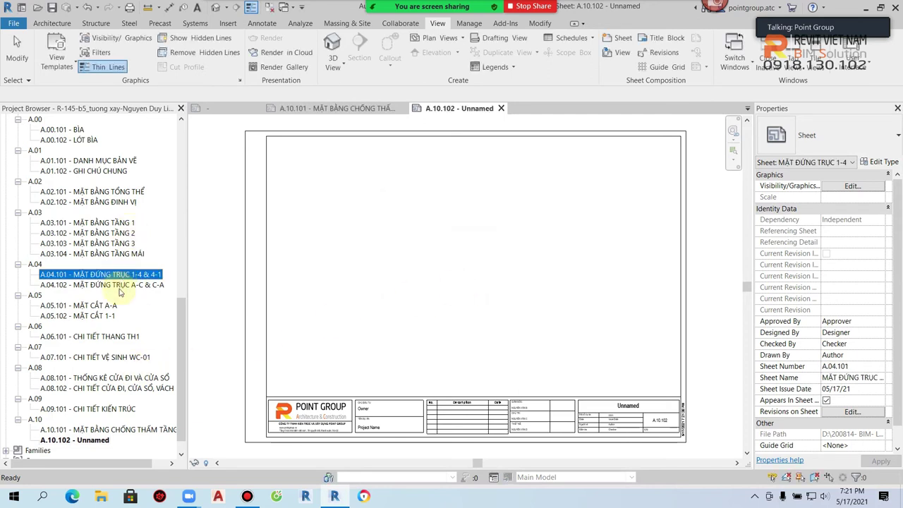
left_click(117, 285)
left_click(103, 223)
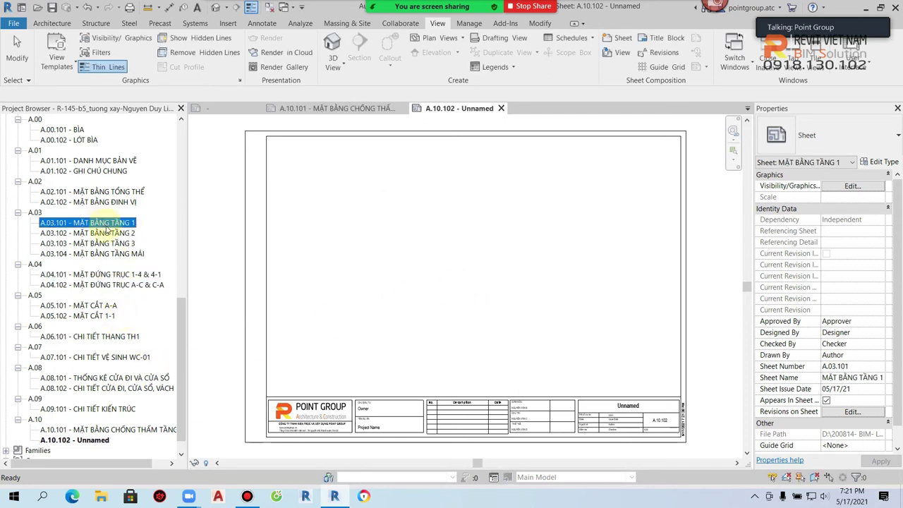
scroll(113, 226, "up", 1)
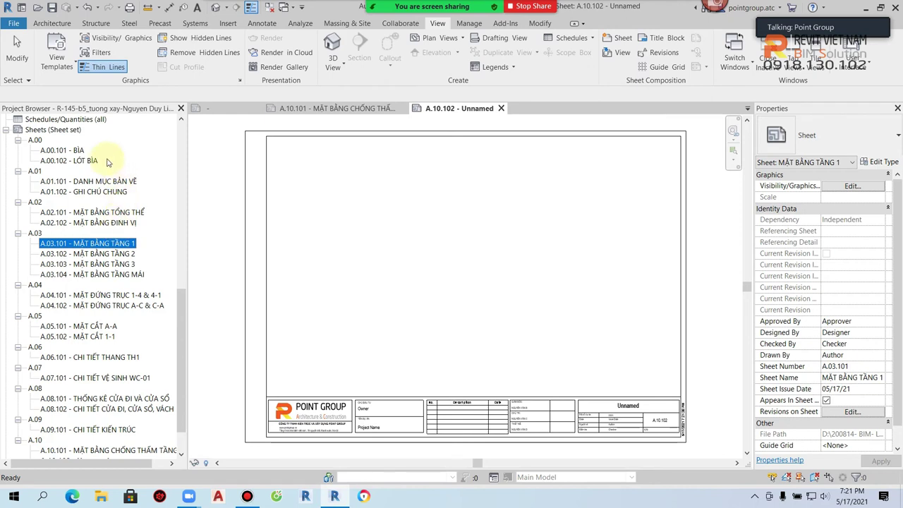
left_click(109, 306)
left_click(91, 336)
scroll(89, 339, "down", 1)
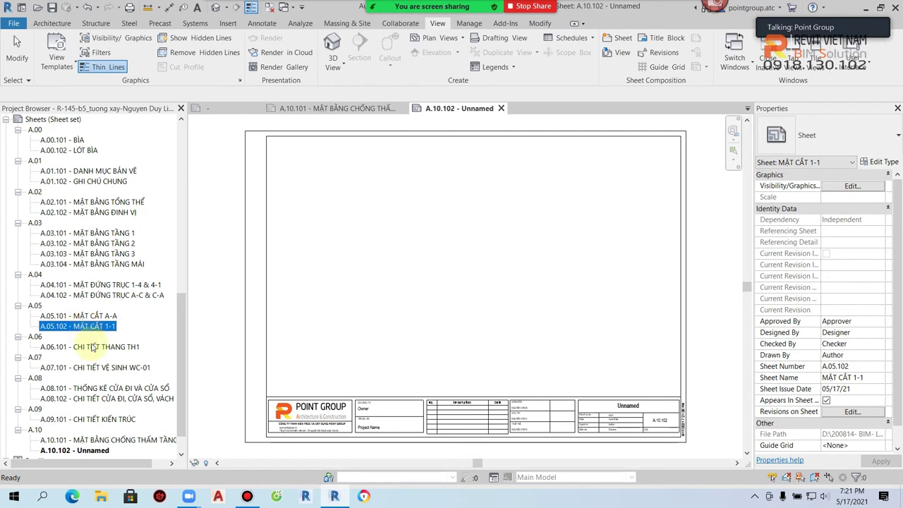
scroll(106, 373, "down", 2)
scroll(112, 385, "down", 1)
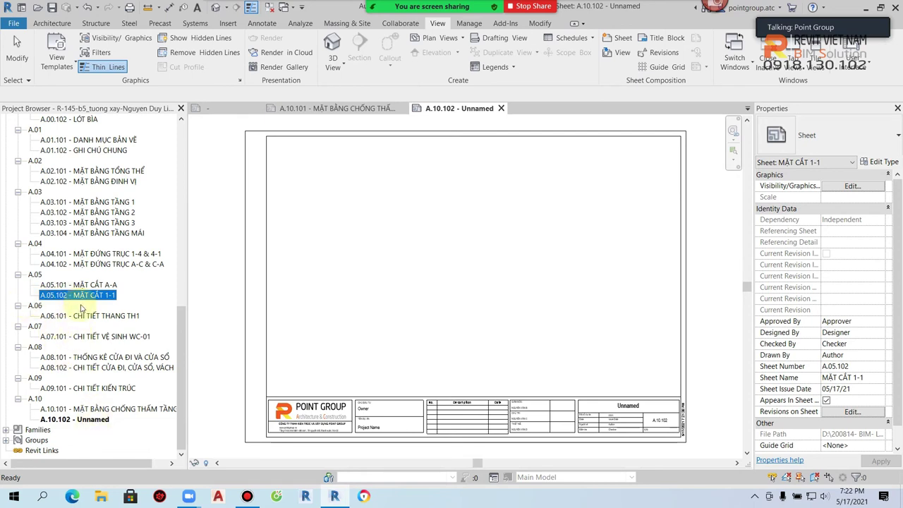
left_click(74, 419)
left_click(99, 409)
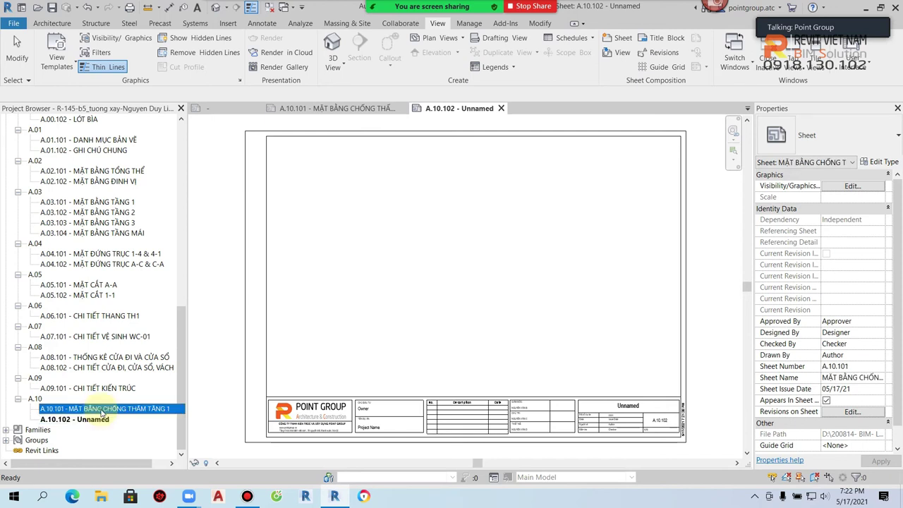
Step: Retitle sheet A.10.101 as MẶT BẰNG TƯỜNG XÂY TẦNG 1
right_click(99, 409)
left_click(132, 324)
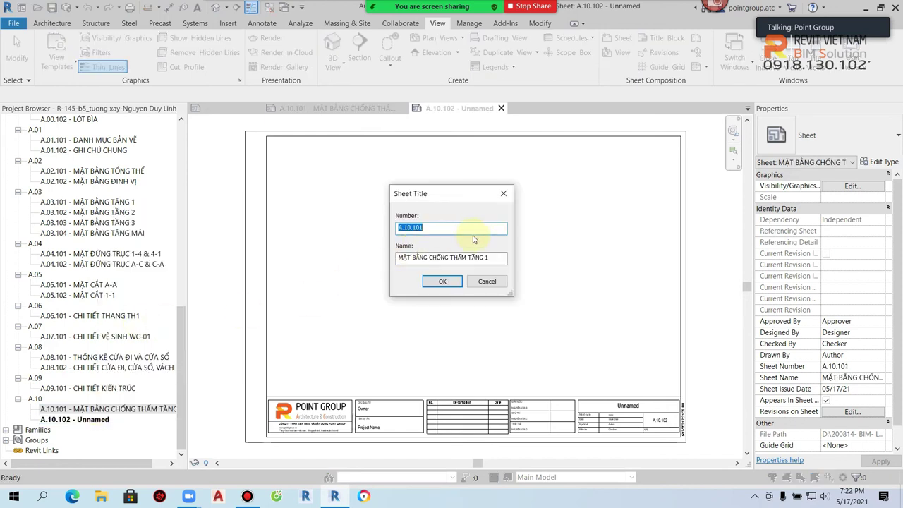
left_click_drag(429, 258, 510, 261)
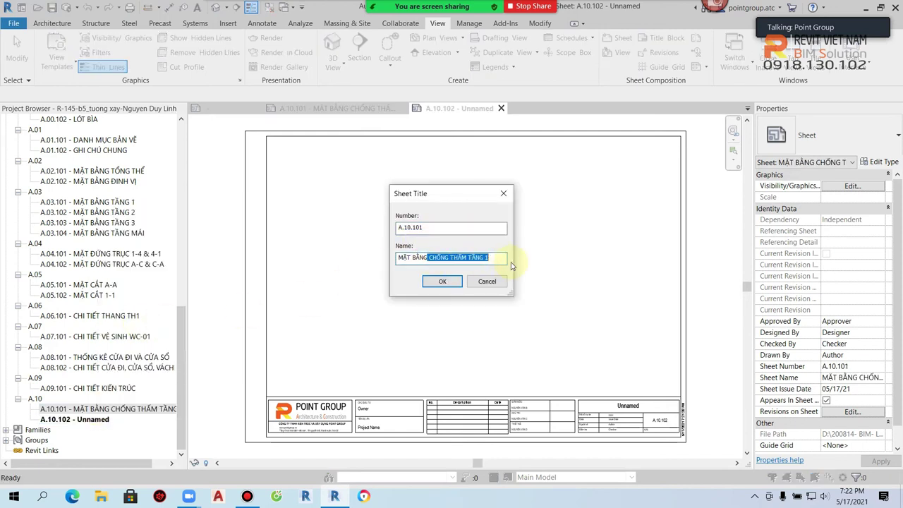
key("BackSpace")
type("NGWF")
type("Y")
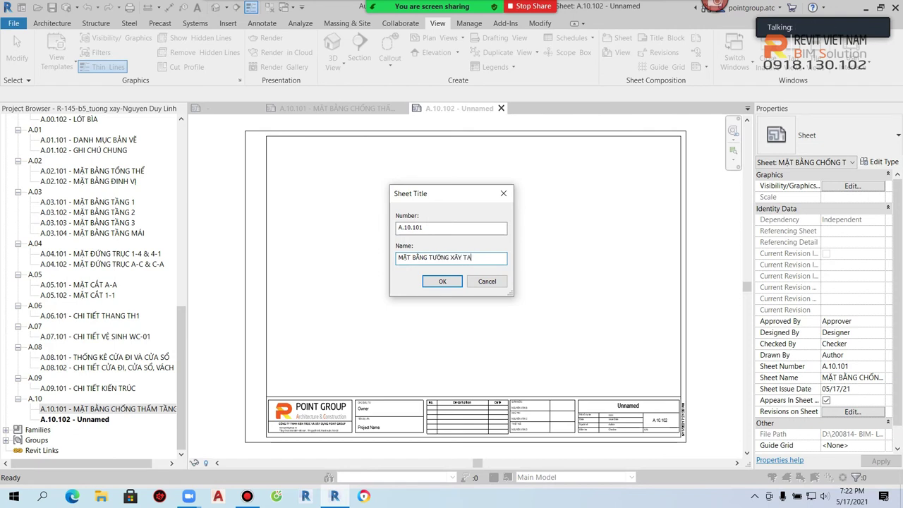
left_click(438, 281)
Step: Turn untitled A.10.102 into A.11.101 MẶT BẰNG LÁT SÀN TẦNG 1
right_click(81, 426)
left_click(113, 356)
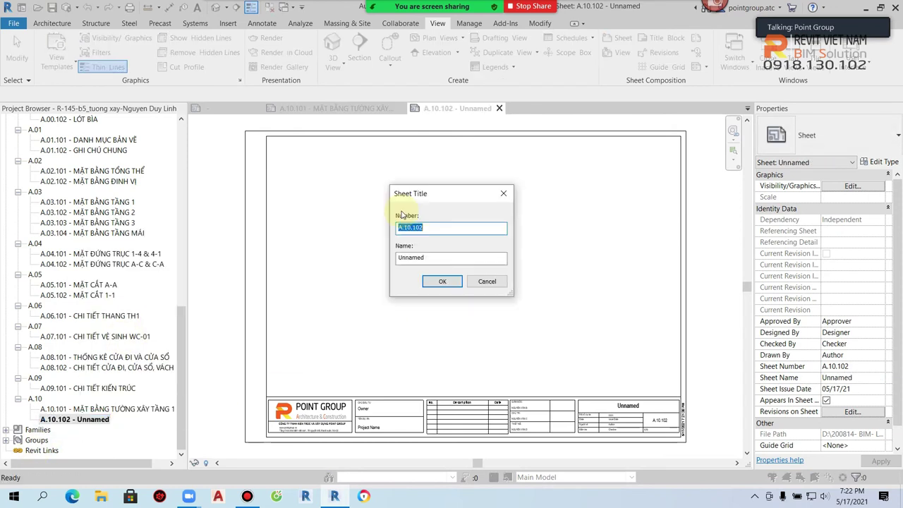
left_click(410, 228)
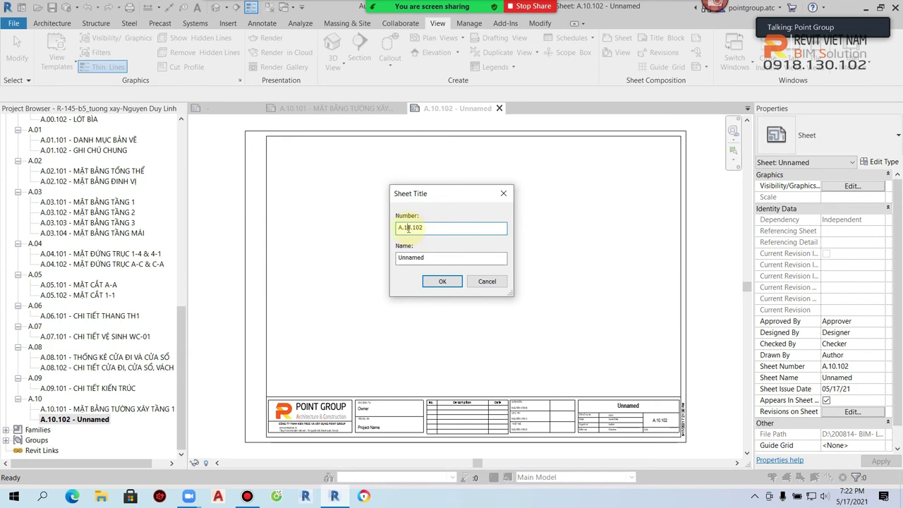
key("Delete")
type("1")
left_click(422, 227)
key("BackSpace")
type("1")
key("Tab")
type("MẶT ÀN")
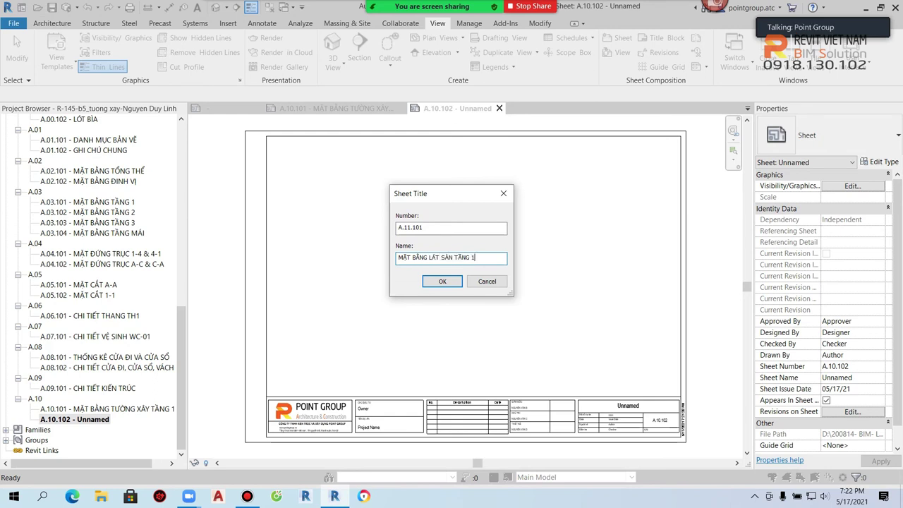
left_click(442, 281)
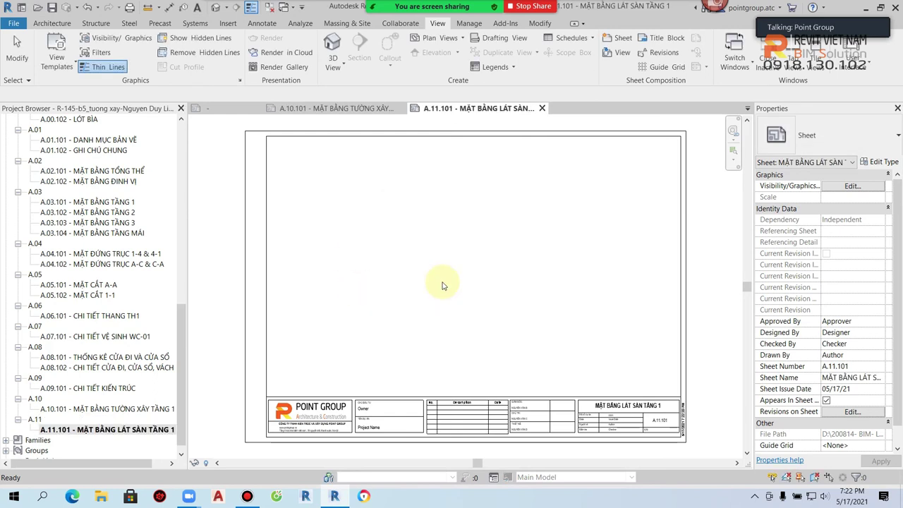
left_click(612, 38)
Step: Create a sheet and name it A.12.101 MẶT BẰNG TRẦN TẦNG 1
left_click(482, 379)
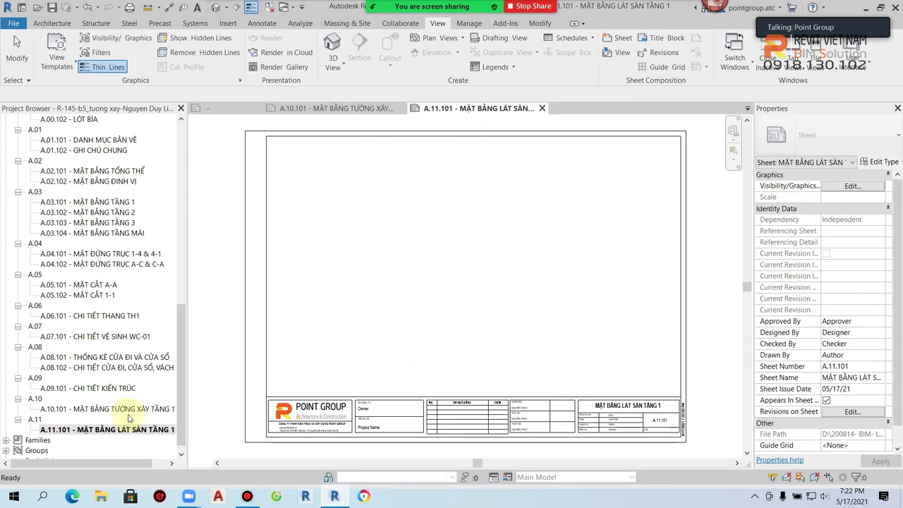
right_click(128, 419)
left_click(163, 333)
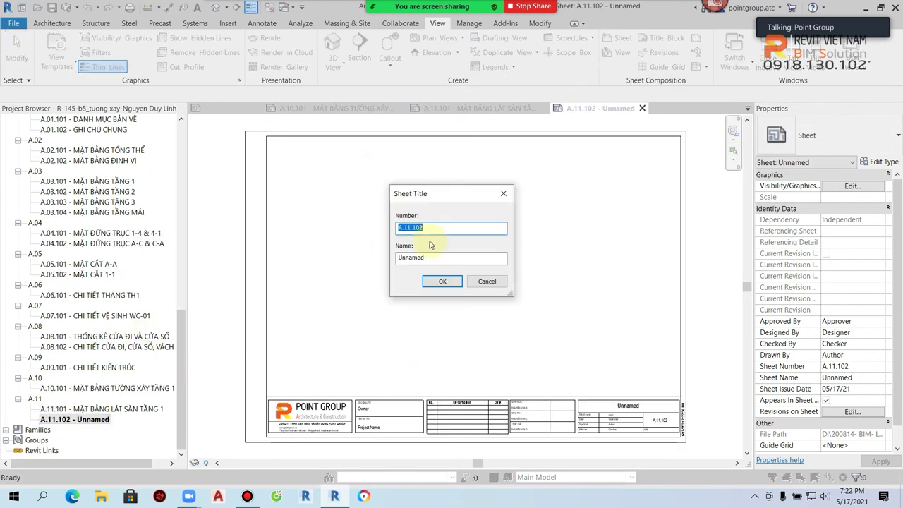
left_click(410, 227)
type("2")
key("BackSpace")
type("1")
key("Tab")
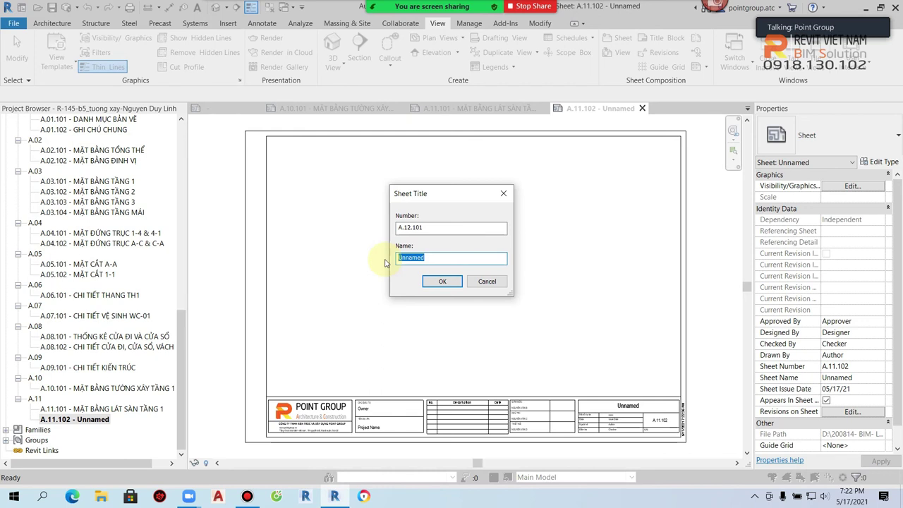
type("MA")
type(" TRẦ")
type(" TẦNG 1")
left_click(441, 281)
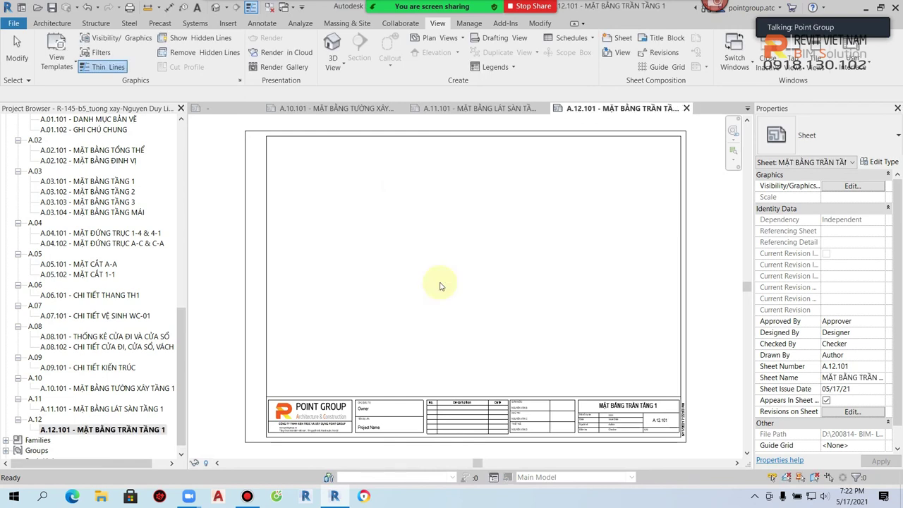
Step: Add another sheet numbered A.13.101 titled MẶT BẰNG CHỐNG THẤM TẦNG 1
left_click(620, 38)
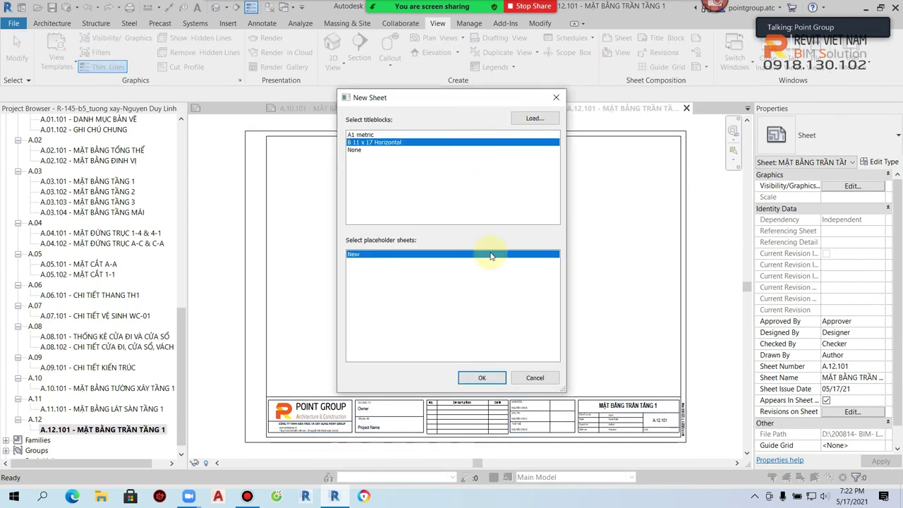
left_click(482, 378)
right_click(94, 440)
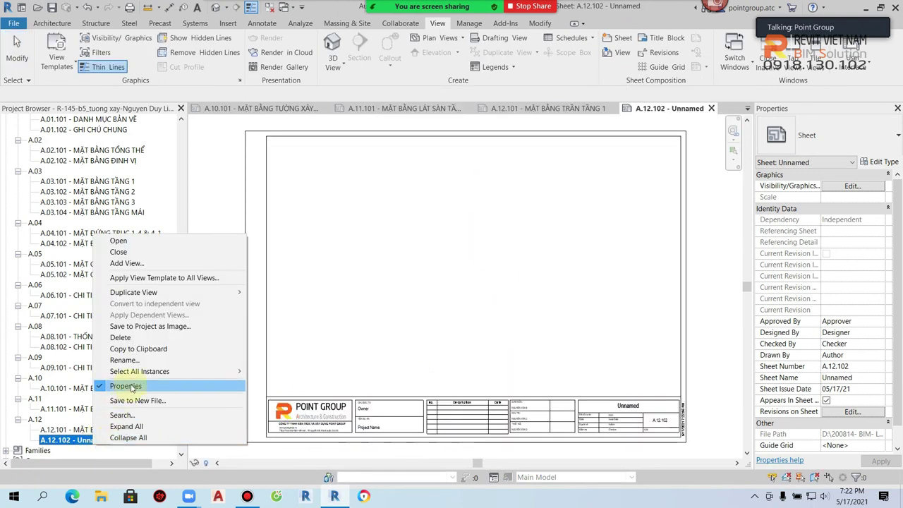
left_click(124, 360)
left_click_drag(438, 257, 323, 272)
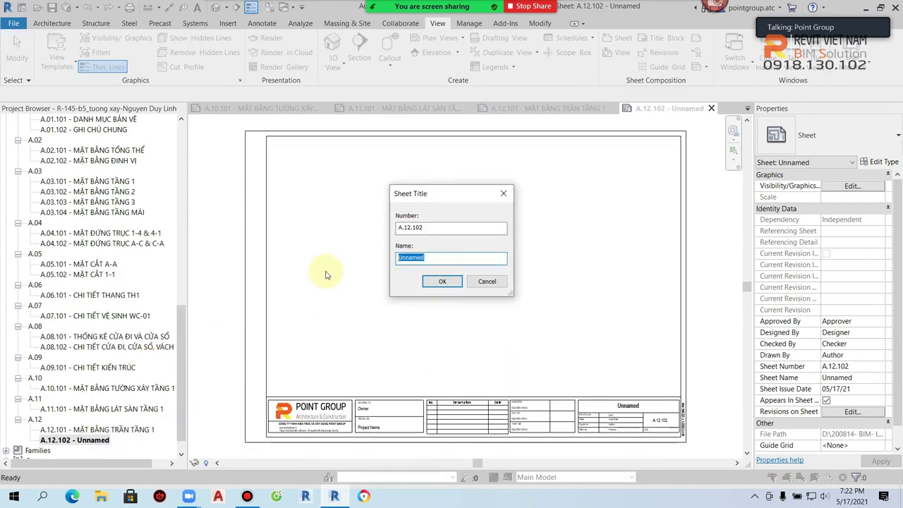
left_click(409, 229)
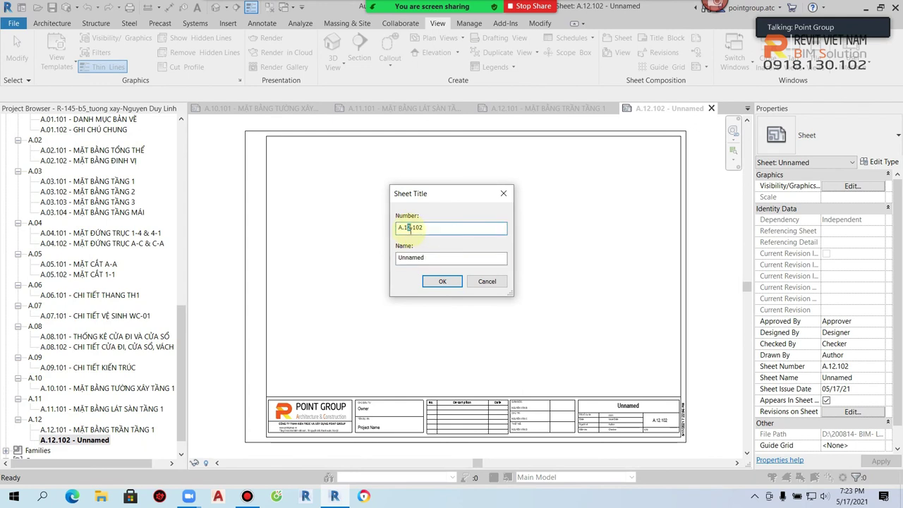
type("3")
double_click(422, 227)
type("A.13.101")
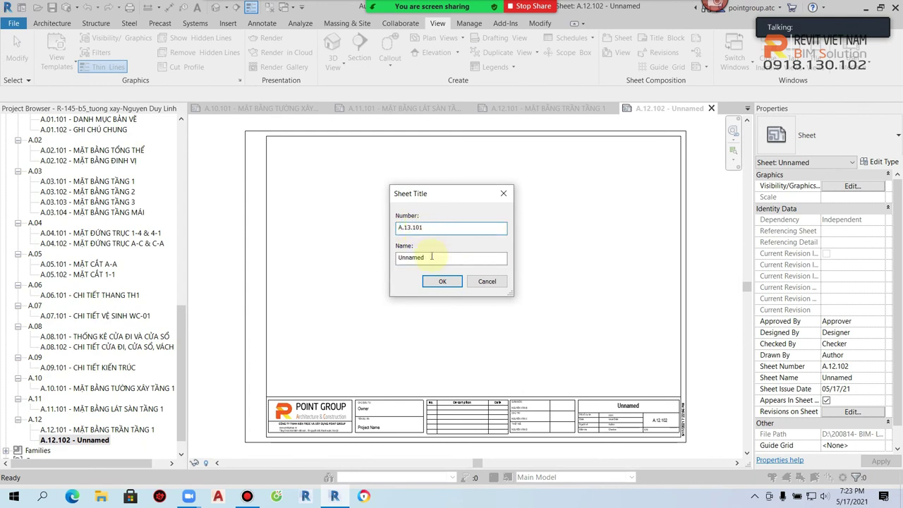
key("Tab")
type("MA")
type("NG ")
type("ẤM TẦNG 1")
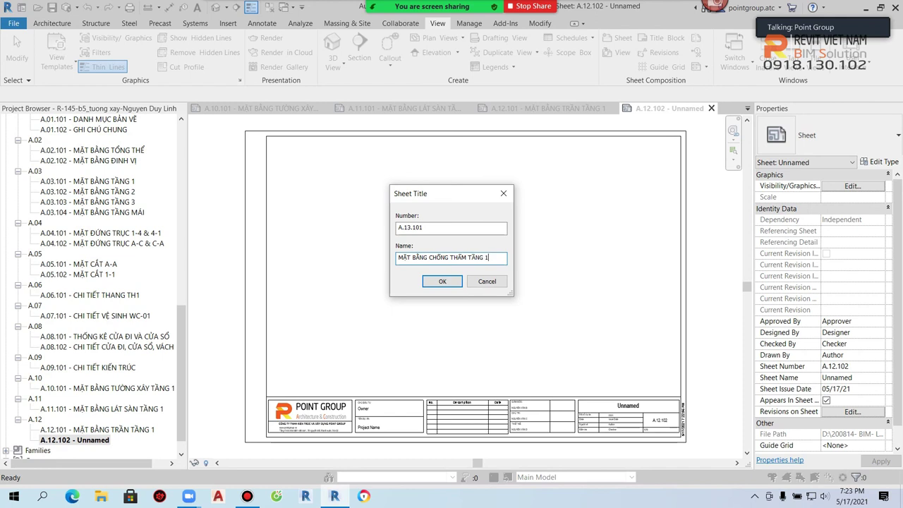
left_click(442, 281)
scroll(62, 339, "down", 1)
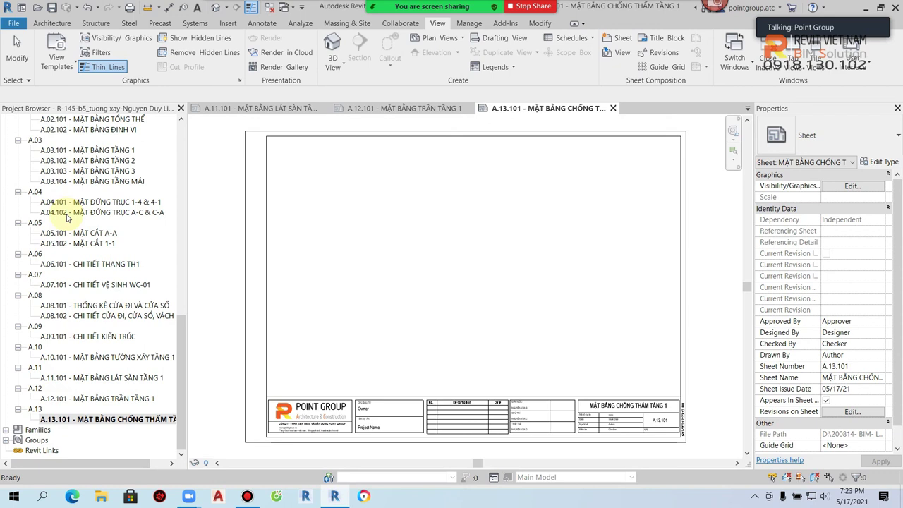
scroll(67, 218, "up", 3)
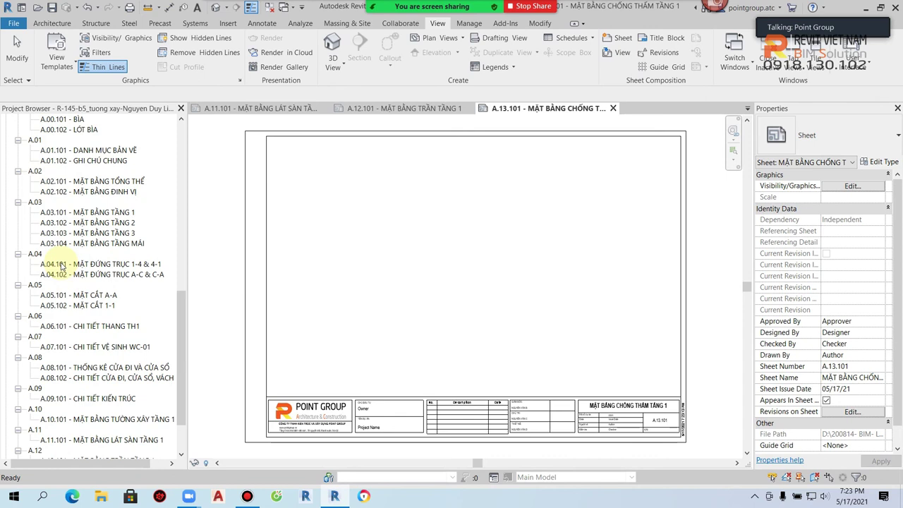
scroll(67, 266, "down", 3)
left_click(448, 290)
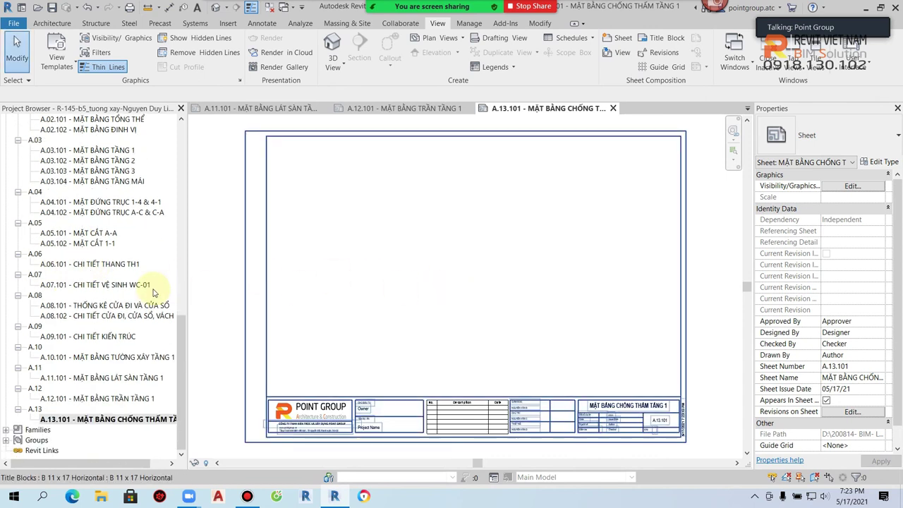
scroll(127, 254, "up", 2)
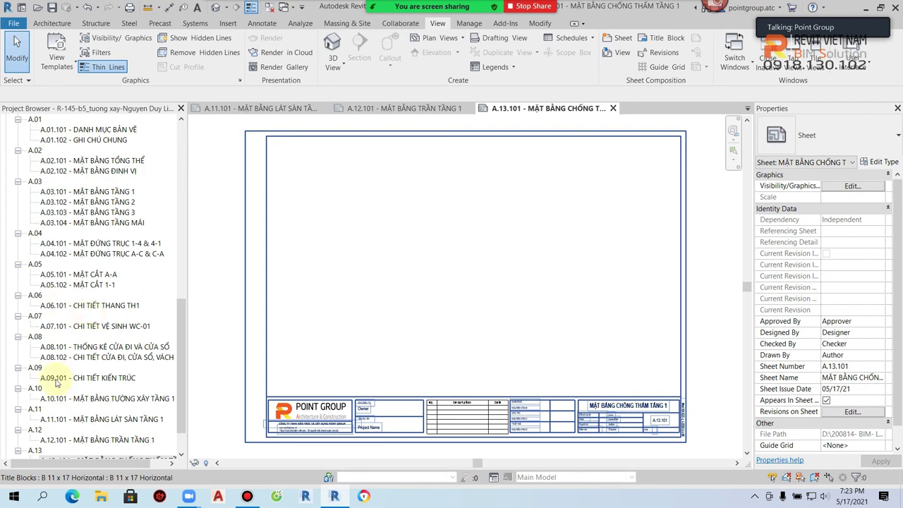
scroll(77, 360, "down", 1)
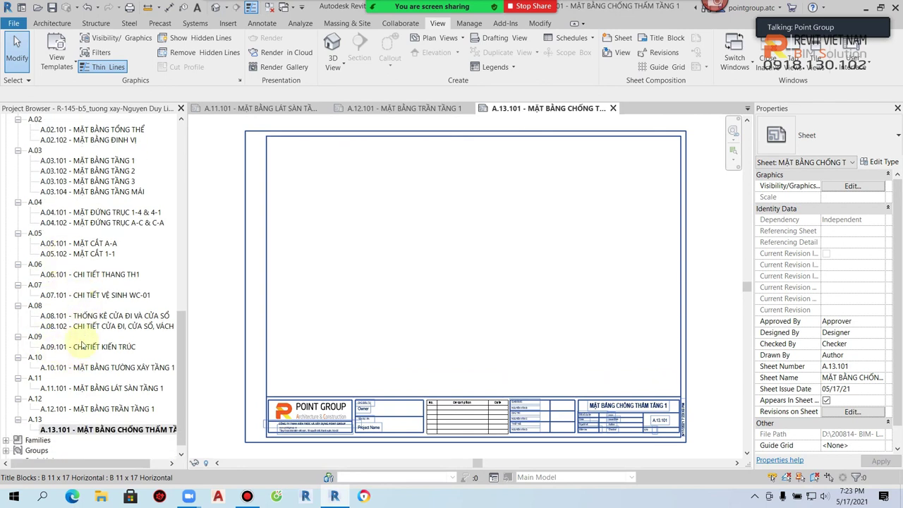